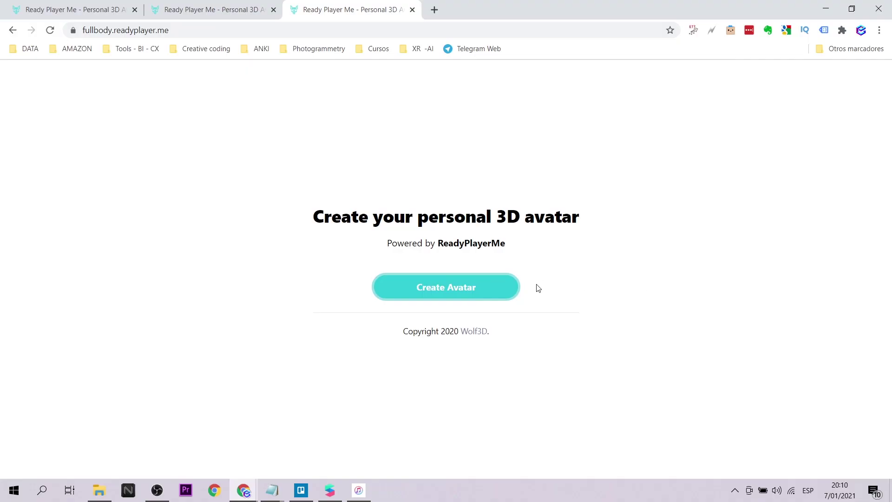
Create a male avatar from the photo file foto, dismissing the camera and microphone permission request.
{"action": "left_click", "coordinate": [480, 293]}
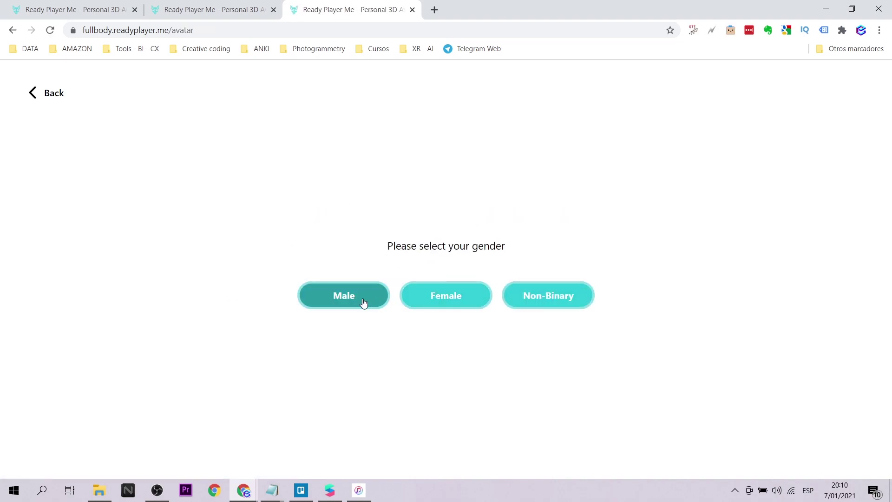
{"action": "left_click", "coordinate": [364, 303]}
{"action": "left_click", "coordinate": [447, 353]}
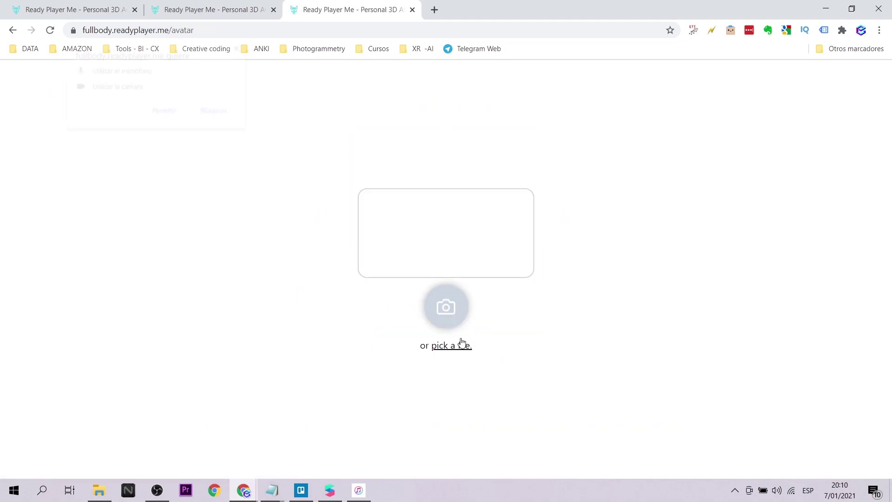
{"action": "left_click", "coordinate": [460, 423]}
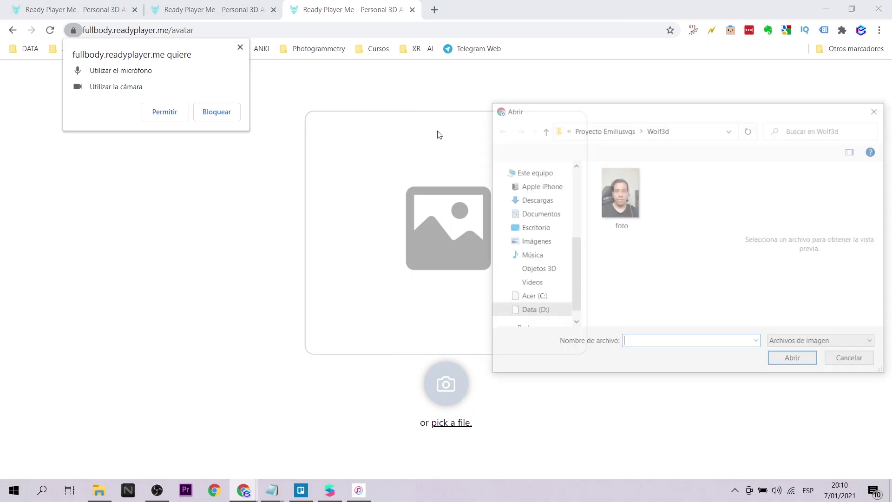
{"action": "left_click", "coordinate": [625, 193]}
{"action": "left_click", "coordinate": [790, 360]}
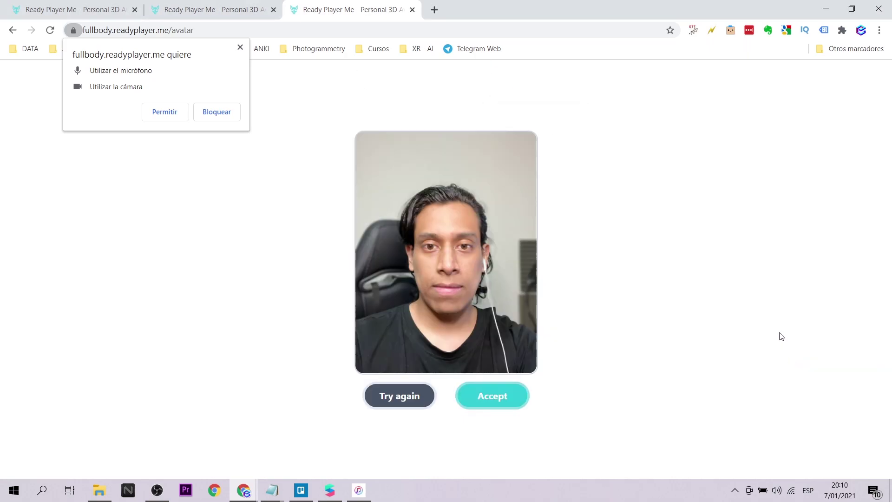
{"action": "left_click", "coordinate": [240, 47]}
{"action": "left_click", "coordinate": [511, 402]}
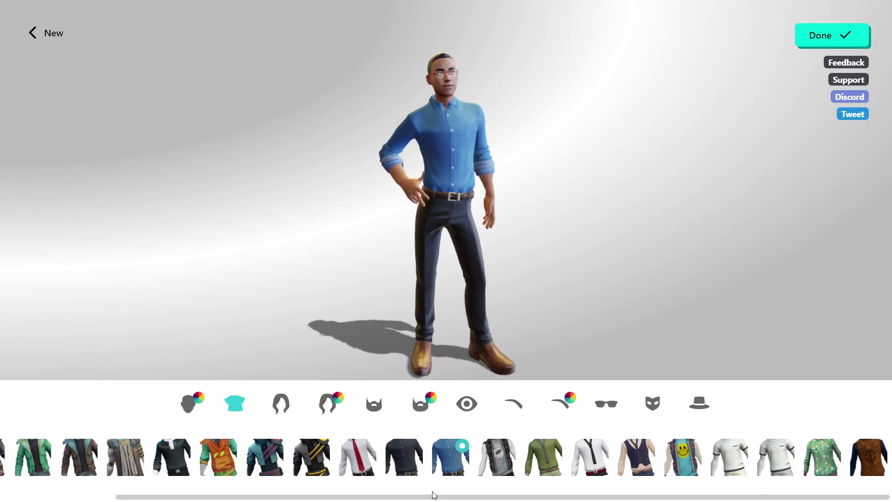
Dress the avatar in the green jacket outfit with the light collar and give it the mohawk hairstyle.
{"action": "left_click_drag", "start_coordinate": [445, 500], "coordinate": [272, 500]}
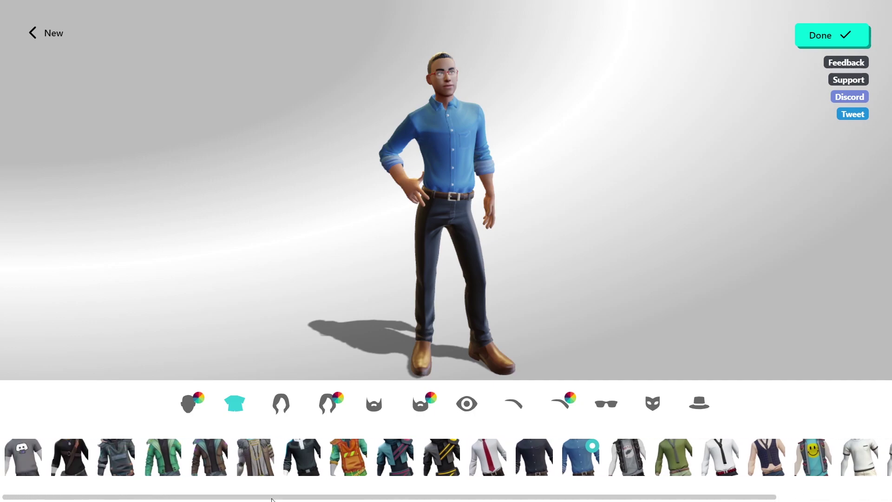
{"action": "left_click", "coordinate": [169, 453]}
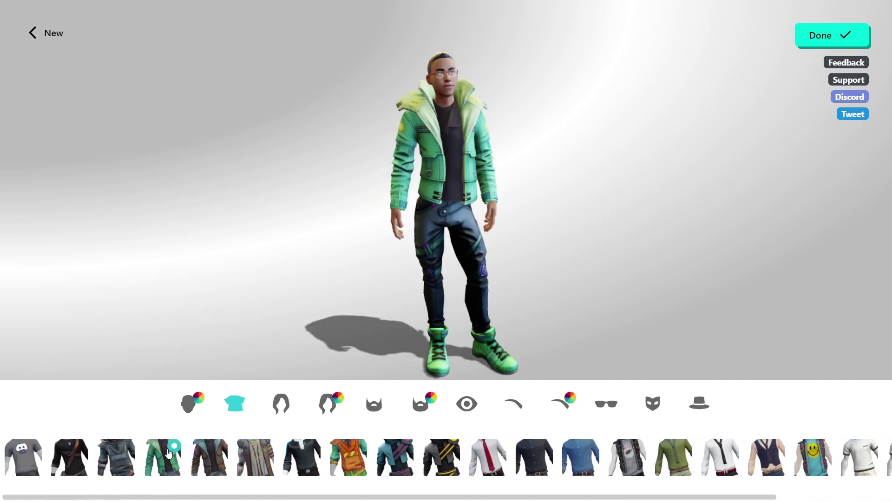
{"action": "left_click", "coordinate": [280, 404]}
{"action": "left_click", "coordinate": [445, 461]}
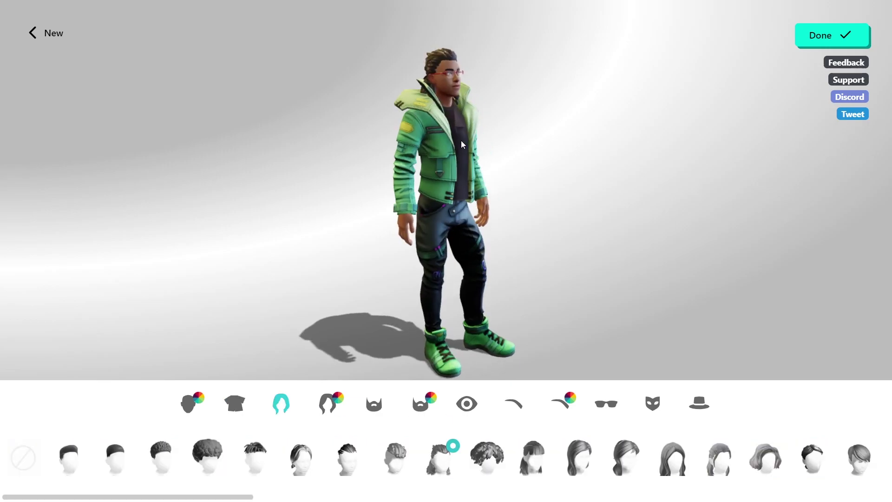
{"action": "scroll", "coordinate": [321, 461], "scroll_direction": "down", "scroll_amount": 10}
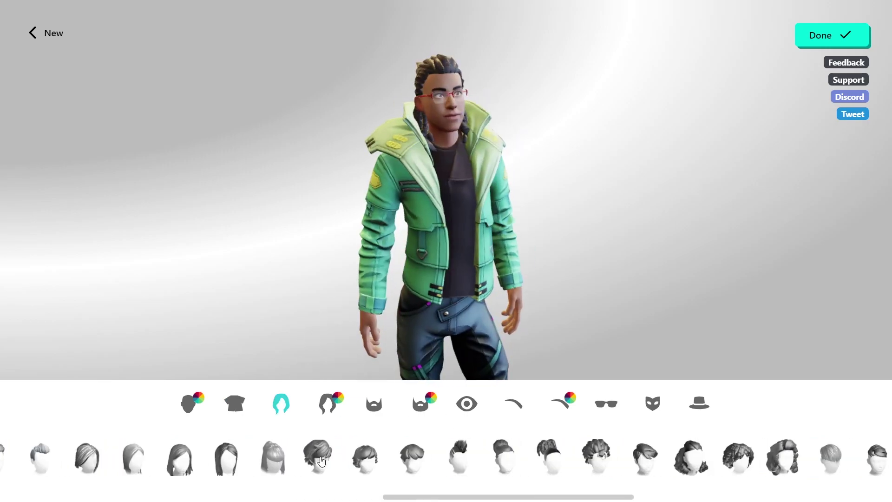
{"action": "left_click", "coordinate": [459, 458]}
Colour the avatar's hair light blue.
{"action": "left_click", "coordinate": [331, 403]}
{"action": "left_click", "coordinate": [404, 457]}
{"action": "left_click", "coordinate": [868, 458]}
Go through the beard, eye, eyebrow and glasses options, and apply a face design with dark markings around the eye.
{"action": "left_click", "coordinate": [374, 404]}
{"action": "left_click", "coordinate": [422, 403]}
{"action": "left_click_drag", "start_coordinate": [409, 215], "coordinate": [320, 215]}
{"action": "left_click", "coordinate": [467, 403]}
{"action": "left_click", "coordinate": [563, 403]}
{"action": "left_click", "coordinate": [606, 403]}
{"action": "left_click", "coordinate": [653, 403]}
{"action": "left_click", "coordinate": [168, 456]}
Try the dark helmet on the avatar and take it off again.
{"action": "left_click", "coordinate": [700, 404]}
{"action": "left_click", "coordinate": [468, 455]}
{"action": "left_click", "coordinate": [423, 458]}
{"action": "left_click_drag", "start_coordinate": [341, 266], "coordinate": [441, 241]}
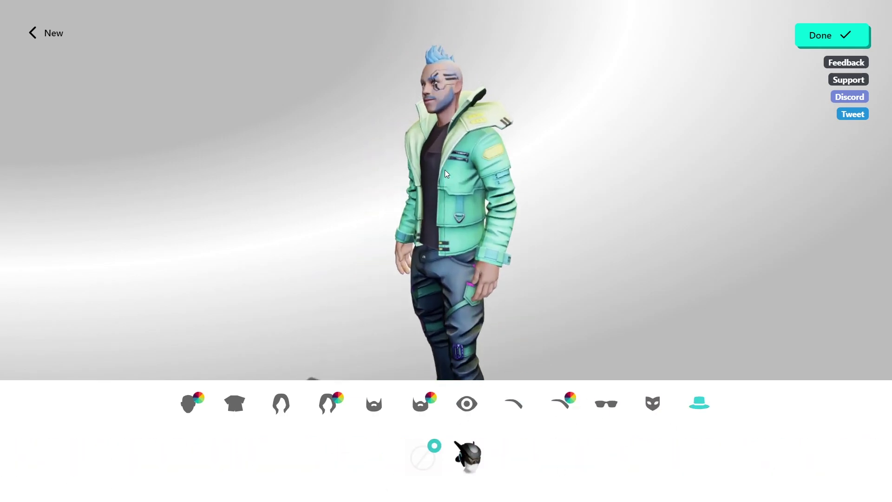
Finish the avatar without signing up and copy its download link.
{"action": "left_click", "coordinate": [814, 37]}
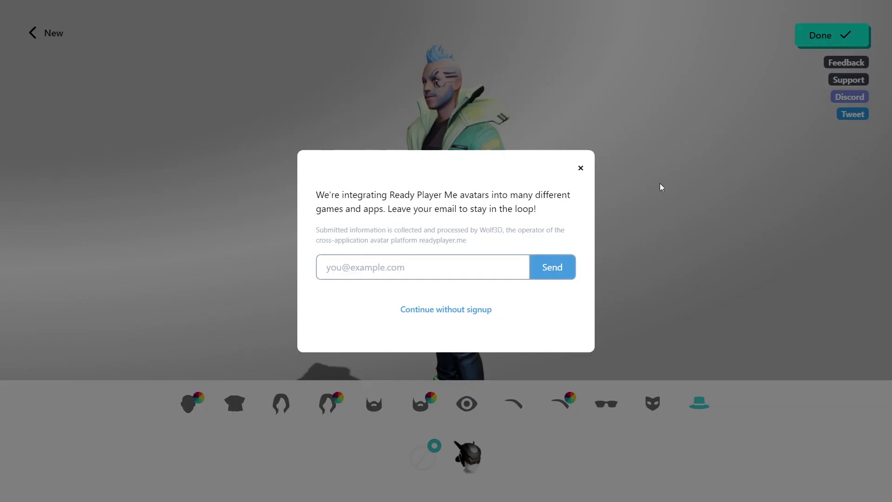
{"action": "left_click", "coordinate": [434, 310]}
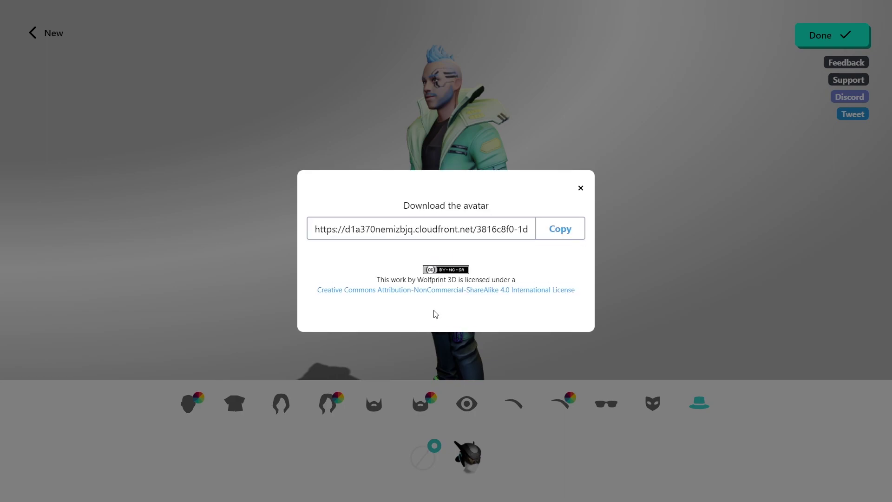
{"action": "left_click", "coordinate": [560, 228]}
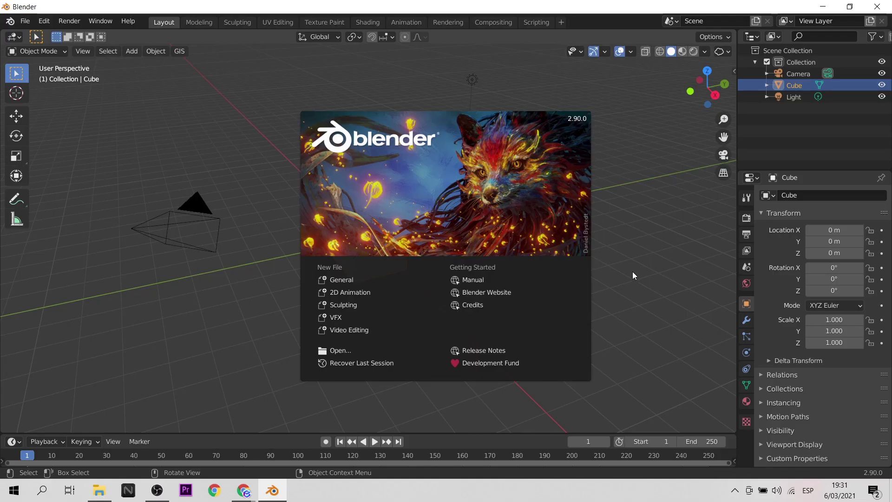
Switch to Blender, dismiss the splash screen and delete the default cube.
{"action": "left_click", "coordinate": [633, 275]}
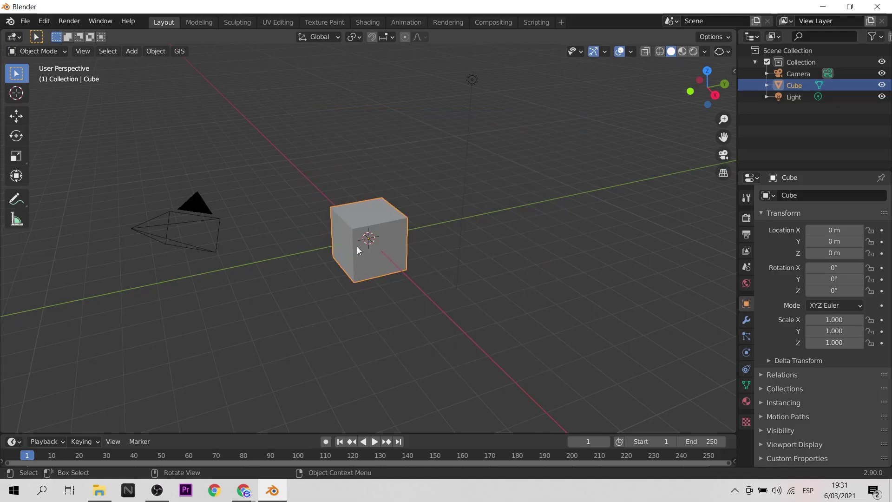
{"action": "key", "text": "Delete"}
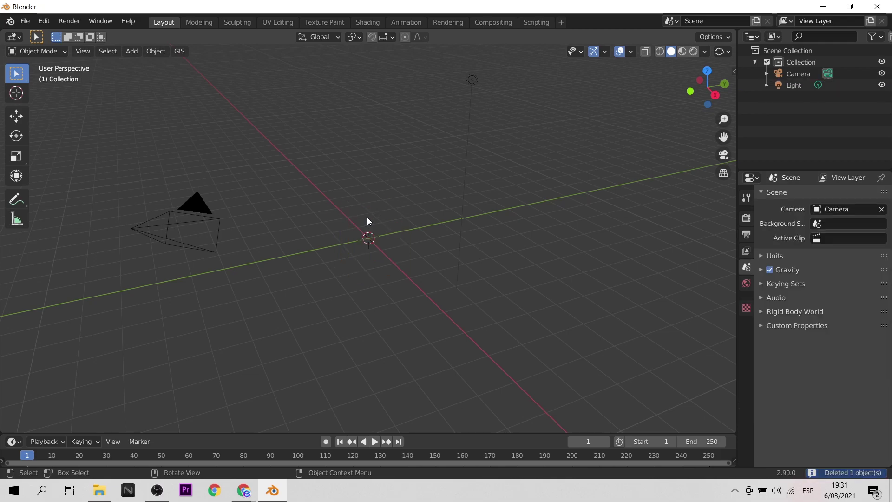
Import the downloaded avatar into the scene as a glTF 2.0 file.
{"action": "left_click", "coordinate": [25, 21]}
{"action": "mouse_move", "coordinate": [61, 181]}
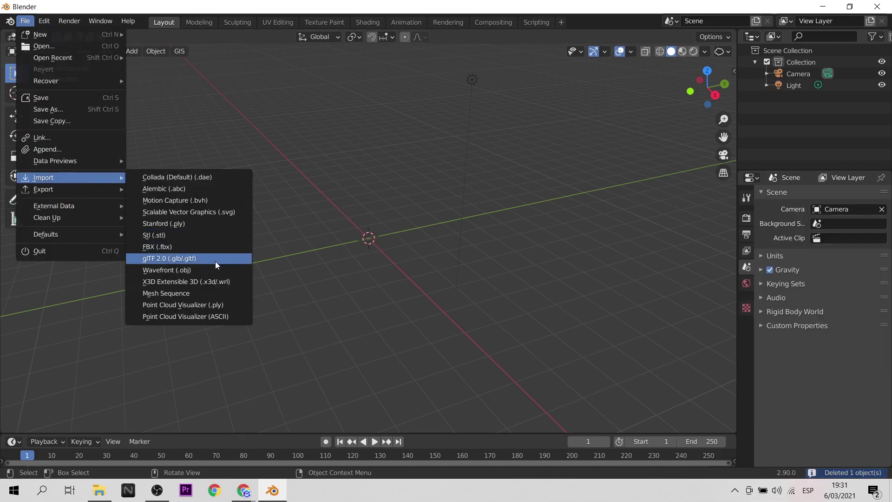
{"action": "left_click", "coordinate": [216, 261]}
{"action": "left_click", "coordinate": [494, 106]}
{"action": "key", "text": "ctrl+v"}
{"action": "key", "text": "Return"}
{"action": "left_click", "coordinate": [336, 102]}
{"action": "double_click", "coordinate": [353, 142]}
{"action": "scroll", "coordinate": [400, 227], "scroll_direction": "up", "scroll_amount": 6}
{"action": "middle_click_drag", "start_coordinate": [398, 213], "coordinate": [581, 140]}
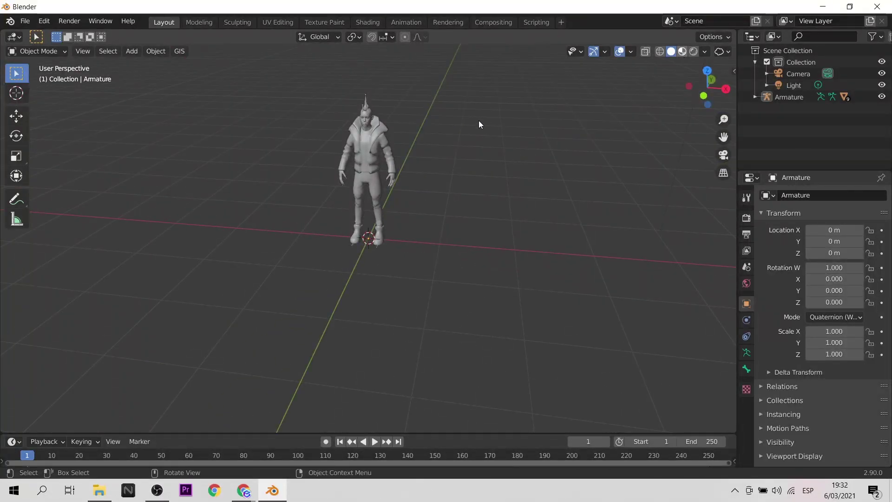
{"action": "middle_click_drag", "start_coordinate": [435, 151], "coordinate": [442, 191]}
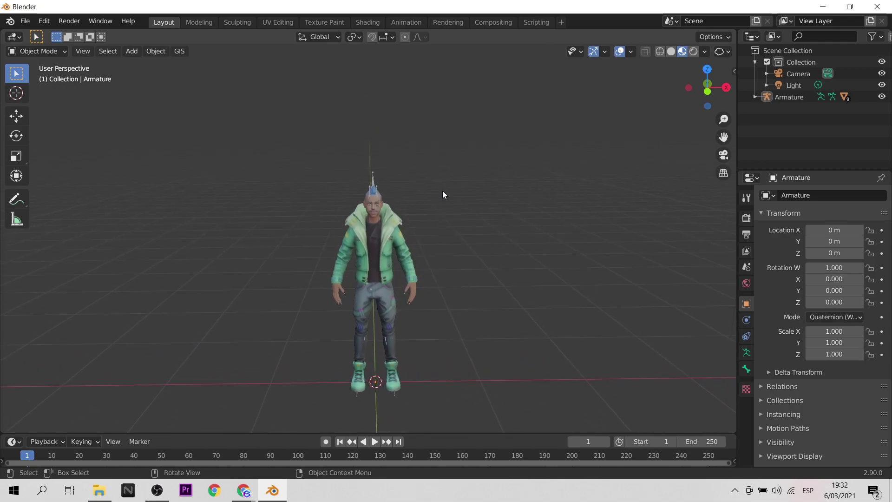
Use wireframe shading to select and delete the avatar's whole armature, and return the viewport to material preview.
{"action": "left_click", "coordinate": [754, 97]}
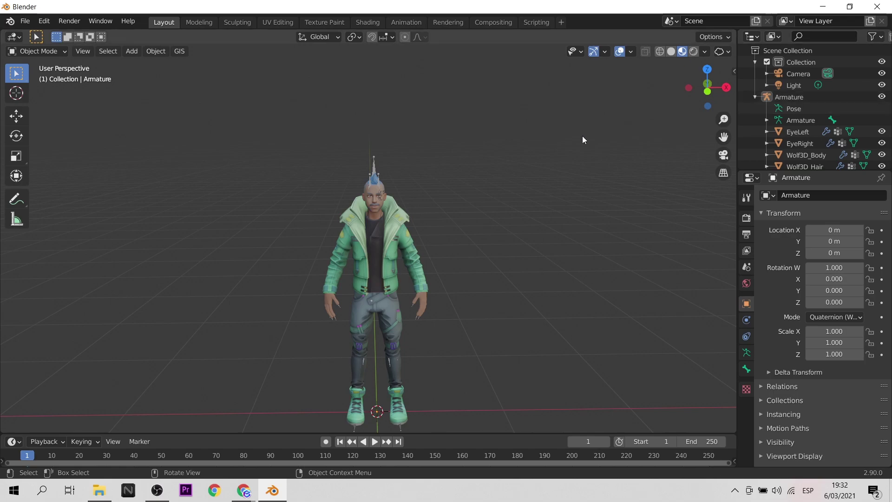
{"action": "key", "text": "Tab"}
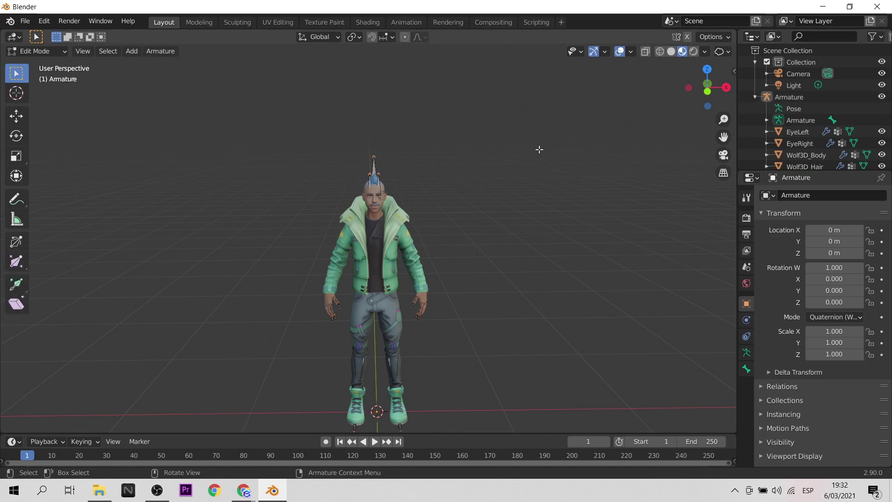
{"action": "left_click", "coordinate": [660, 52]}
{"action": "left_click", "coordinate": [789, 97]}
{"action": "left_click", "coordinate": [374, 166]}
{"action": "left_click", "coordinate": [375, 166], "text": "shift"}
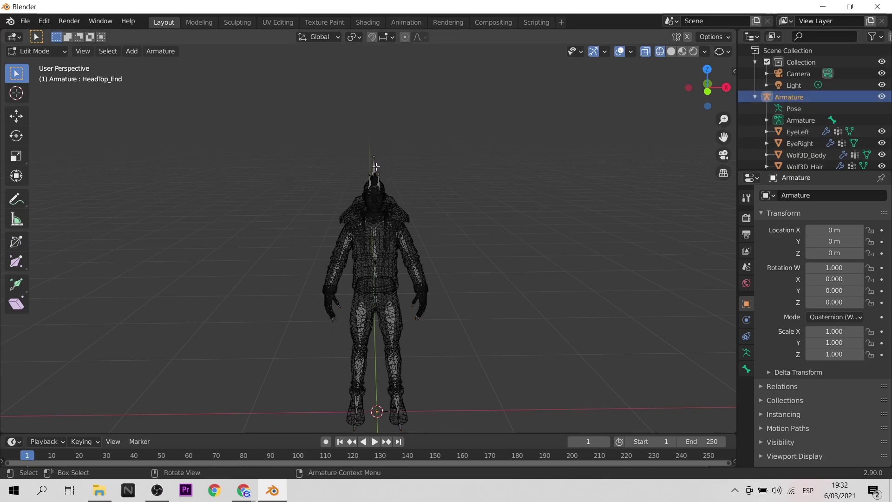
{"action": "left_click", "coordinate": [799, 119]}
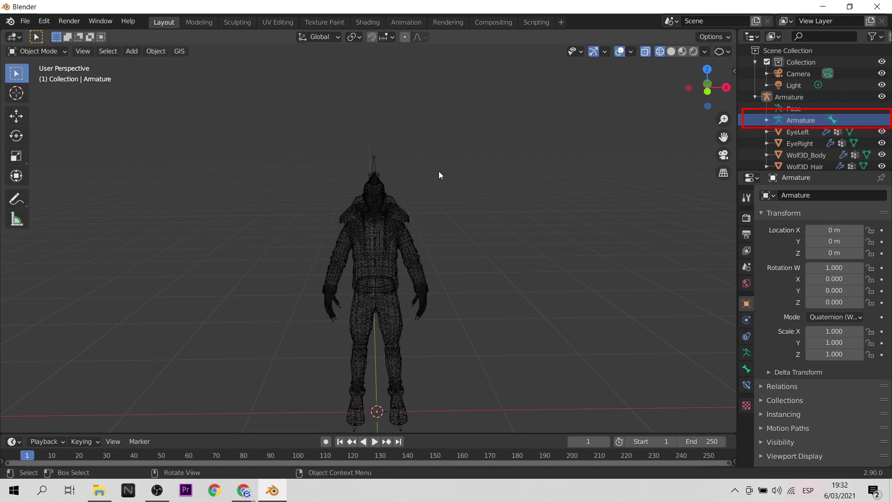
{"action": "left_click", "coordinate": [374, 169], "text": "shift"}
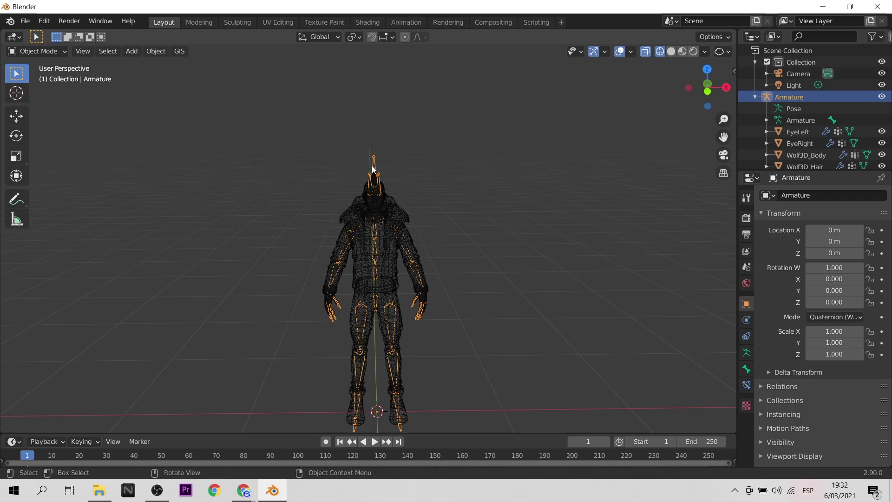
{"action": "key", "text": "Delete"}
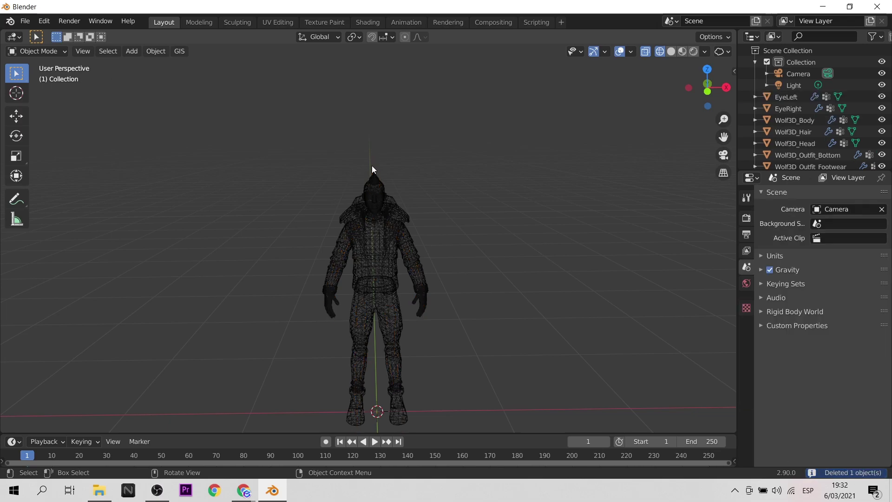
{"action": "left_click", "coordinate": [682, 52]}
{"action": "scroll", "coordinate": [490, 266], "scroll_direction": "down", "scroll_amount": 1}
{"action": "middle_click_drag", "start_coordinate": [492, 260], "coordinate": [474, 249]}
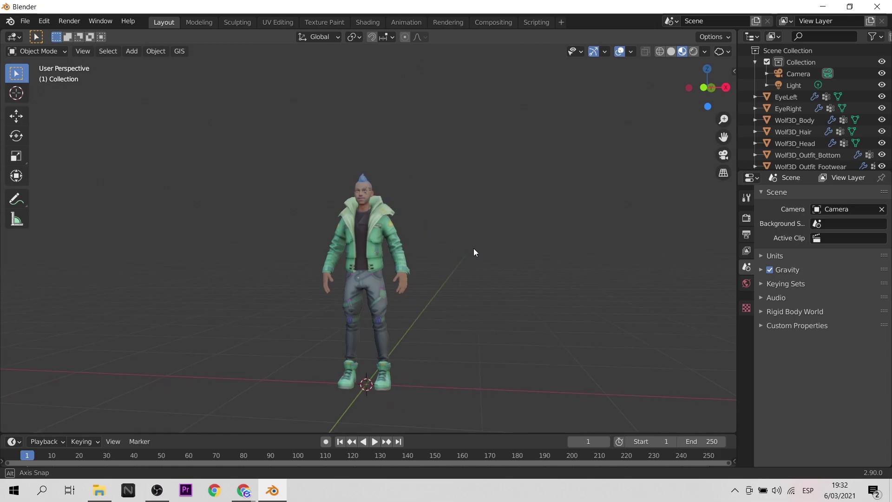
Select all of the avatar's meshes and open them together in Edit Mode.
{"action": "left_click", "coordinate": [373, 303]}
{"action": "key", "text": "Tab"}
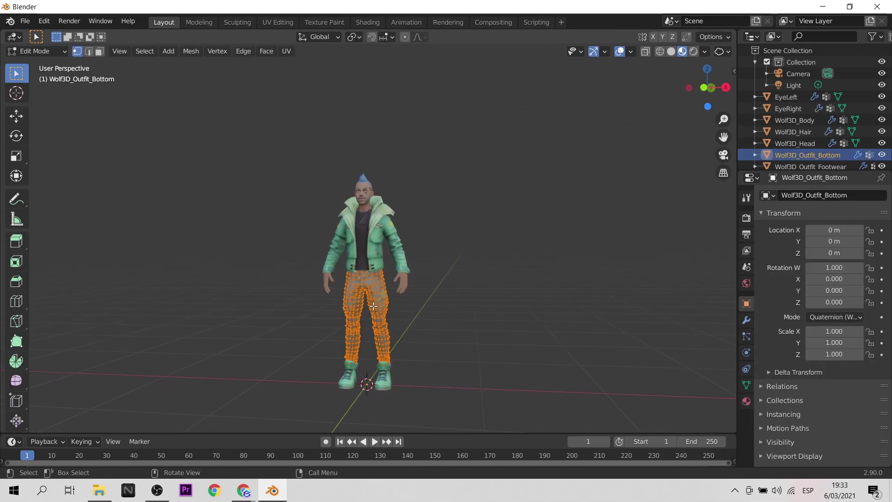
{"action": "key", "text": "Tab"}
{"action": "left_click_drag", "start_coordinate": [243, 144], "coordinate": [531, 440]}
{"action": "key", "text": "Tab"}
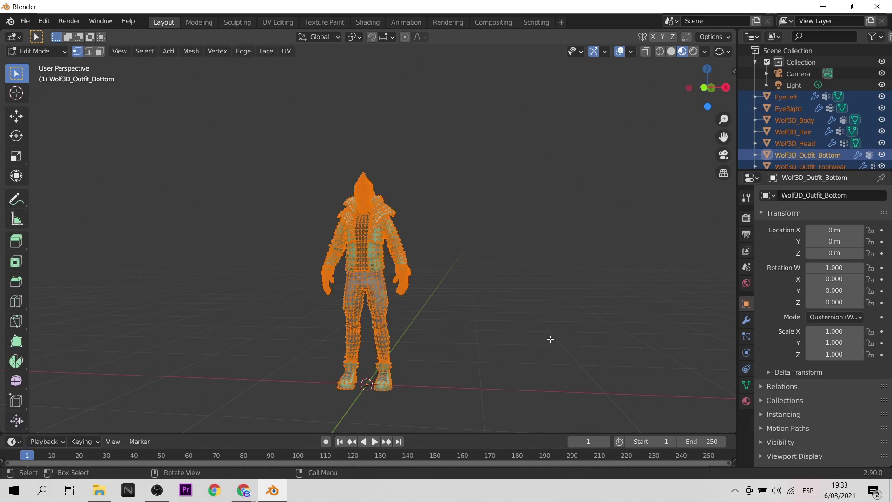
Examine the Wolf3D_Outfit_Bottom material and its shader nodes, including the metallic roughness, normal map and Principled BSDF connections.
{"action": "left_click", "coordinate": [746, 400]}
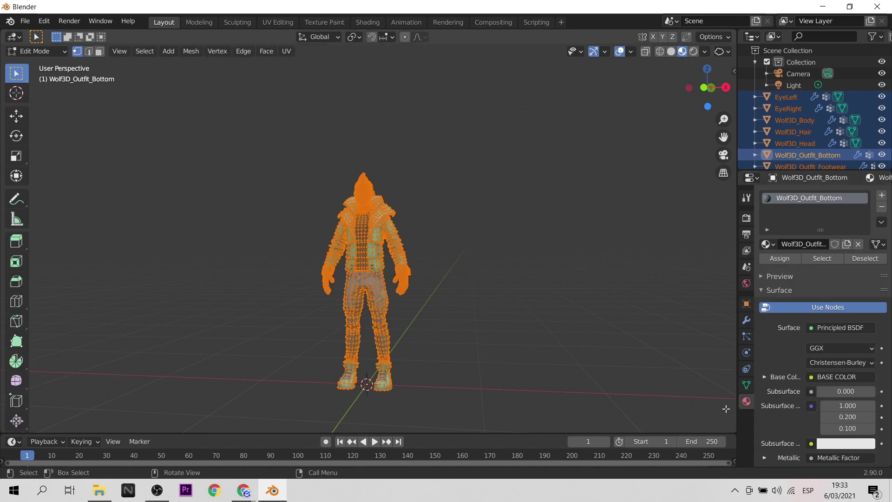
{"action": "left_click", "coordinate": [367, 21]}
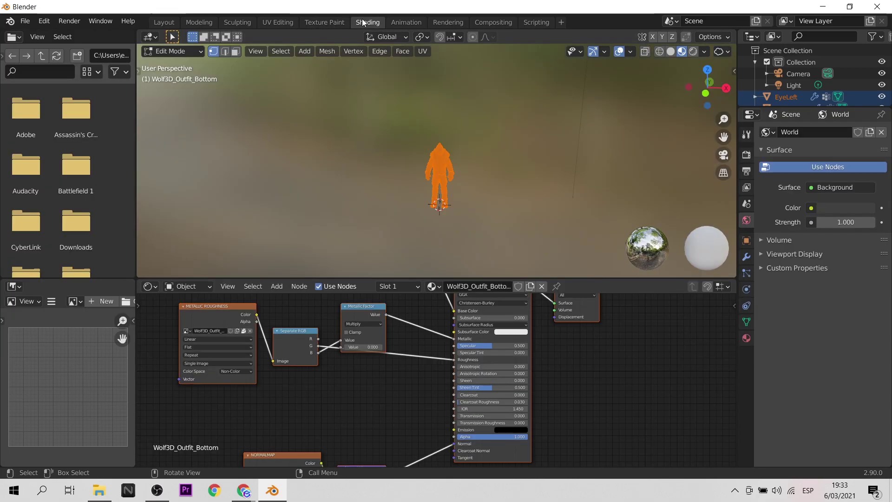
{"action": "scroll", "coordinate": [413, 355], "scroll_direction": "down", "scroll_amount": 6}
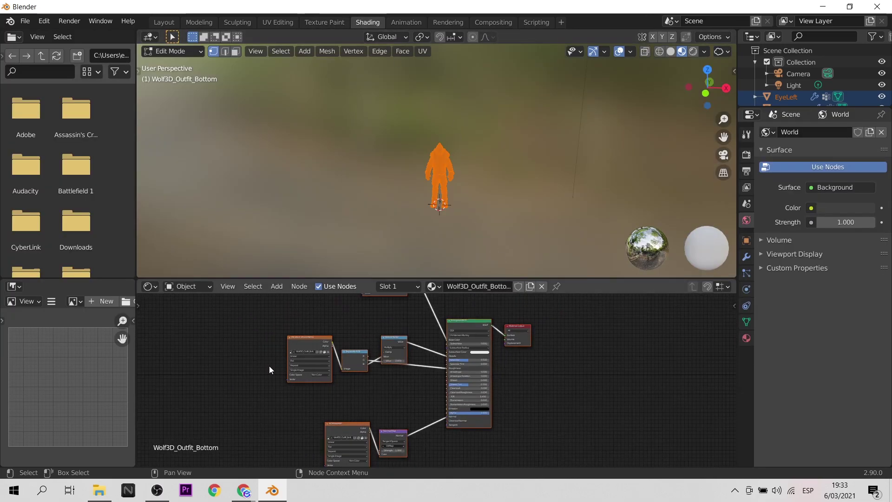
{"action": "scroll", "coordinate": [315, 372], "scroll_direction": "up", "scroll_amount": 4}
{"action": "middle_click_drag", "start_coordinate": [189, 329], "coordinate": [257, 369]}
{"action": "scroll", "coordinate": [254, 370], "scroll_direction": "up", "scroll_amount": 2}
{"action": "scroll", "coordinate": [208, 331], "scroll_direction": "down", "scroll_amount": 1}
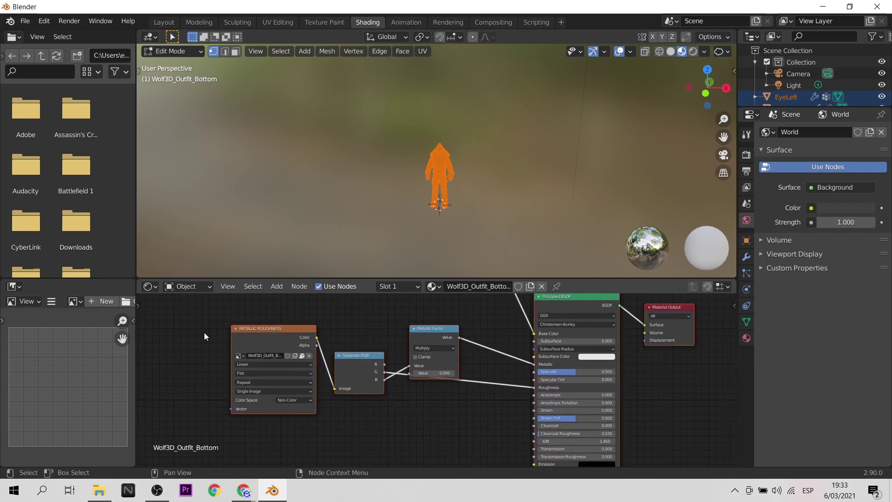
{"action": "middle_click_drag", "start_coordinate": [207, 330], "coordinate": [247, 342]}
{"action": "scroll", "coordinate": [235, 358], "scroll_direction": "up", "scroll_amount": 2}
{"action": "scroll", "coordinate": [231, 342], "scroll_direction": "down", "scroll_amount": 4}
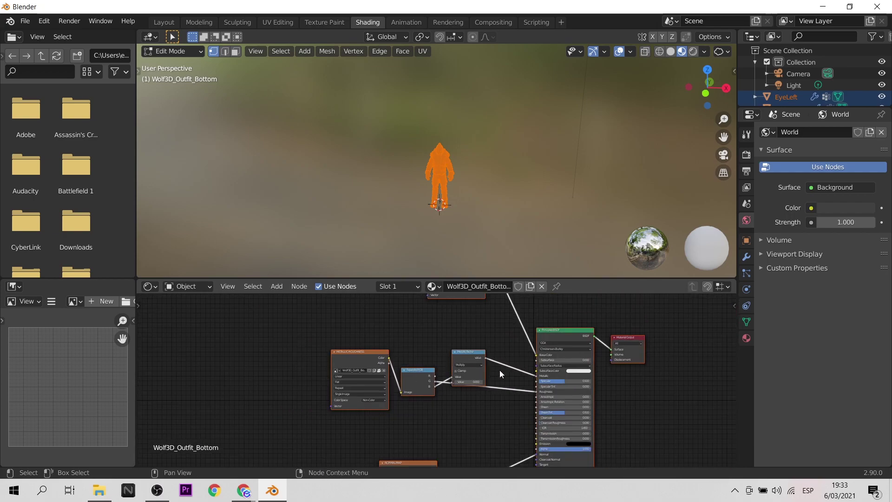
{"action": "scroll", "coordinate": [522, 368], "scroll_direction": "down", "scroll_amount": 2}
{"action": "scroll", "coordinate": [575, 363], "scroll_direction": "up", "scroll_amount": 1}
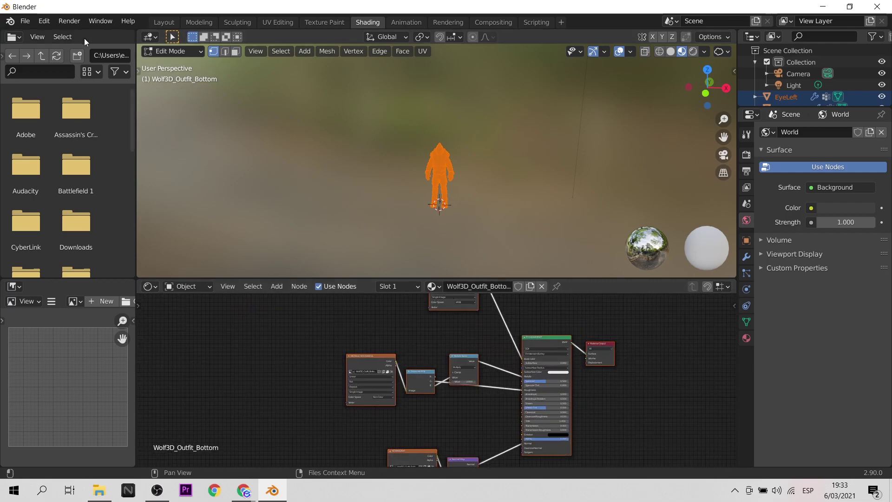
Start an FBX export to the Lens Studio 3d full body tracking folder and name the file emiliusvgsfbx.fbx.
{"action": "left_click", "coordinate": [25, 21]}
{"action": "mouse_move", "coordinate": [69, 193]}
{"action": "left_click", "coordinate": [199, 258]}
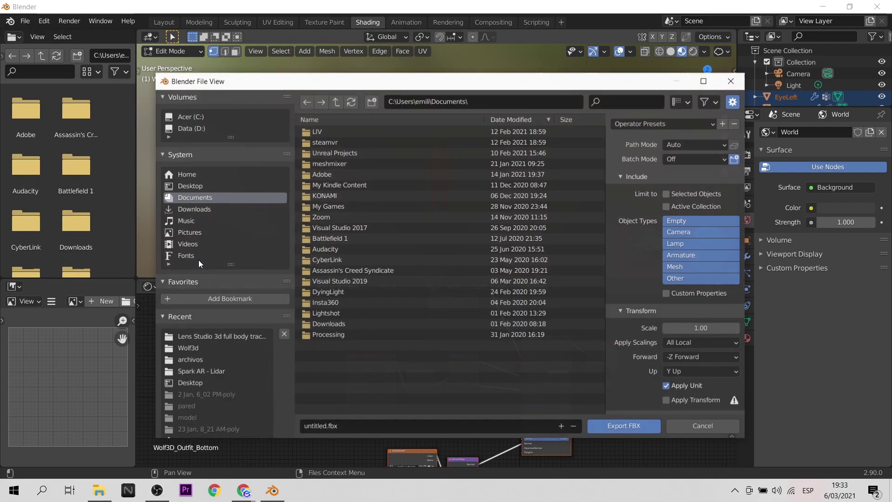
{"action": "left_click", "coordinate": [218, 336]}
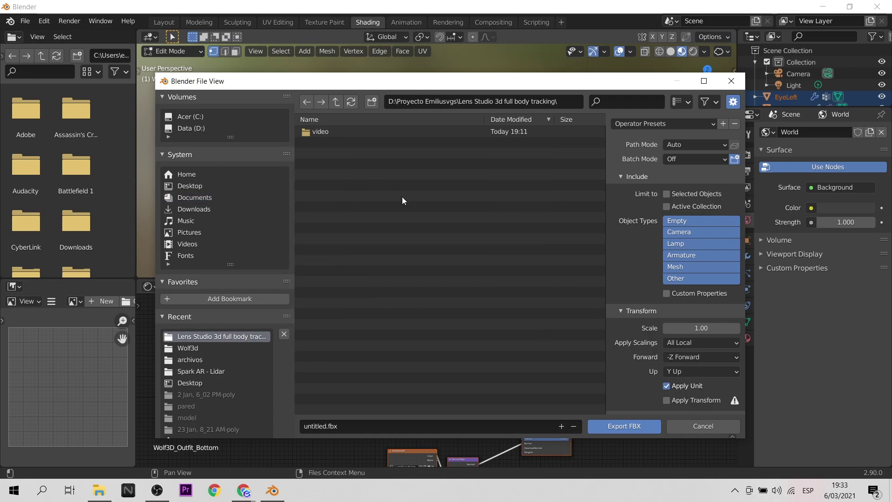
{"action": "left_click", "coordinate": [339, 426]}
{"action": "type", "text": "emiliusvgsfbx"}
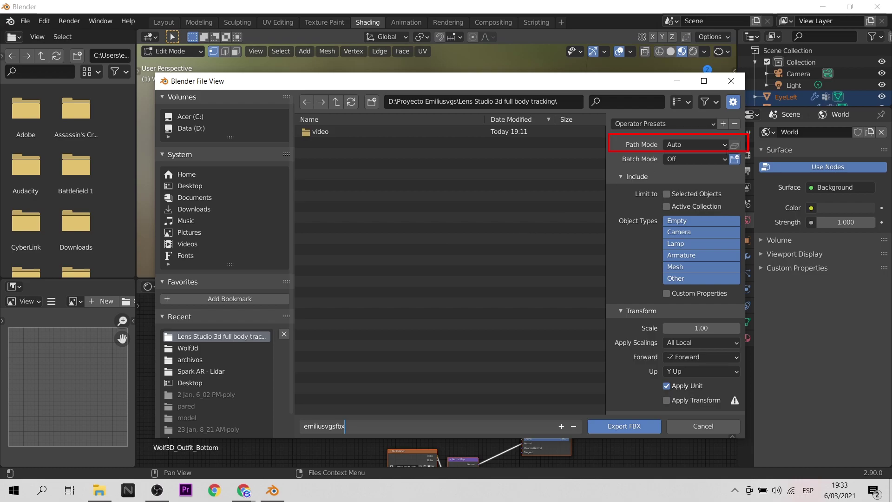
{"action": "key", "text": "Return"}
Set the path mode to Copy with textures embedded and export the FBX.
{"action": "left_click", "coordinate": [726, 143]}
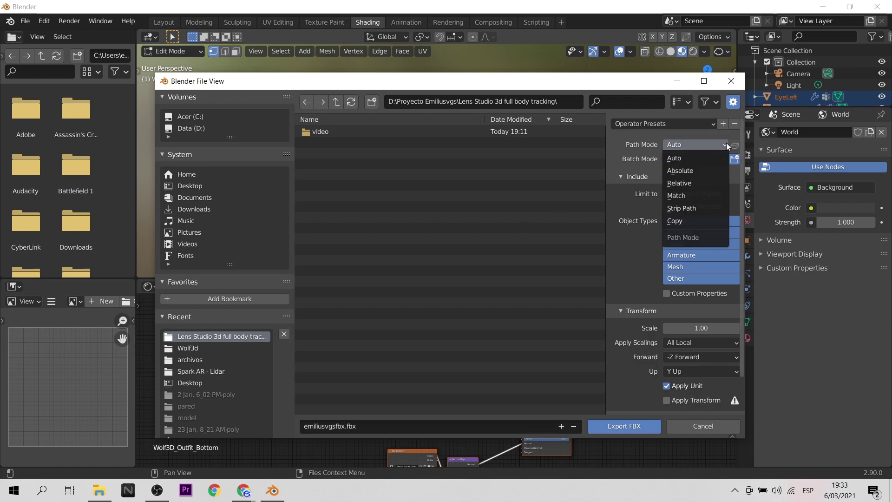
{"action": "left_click", "coordinate": [684, 221]}
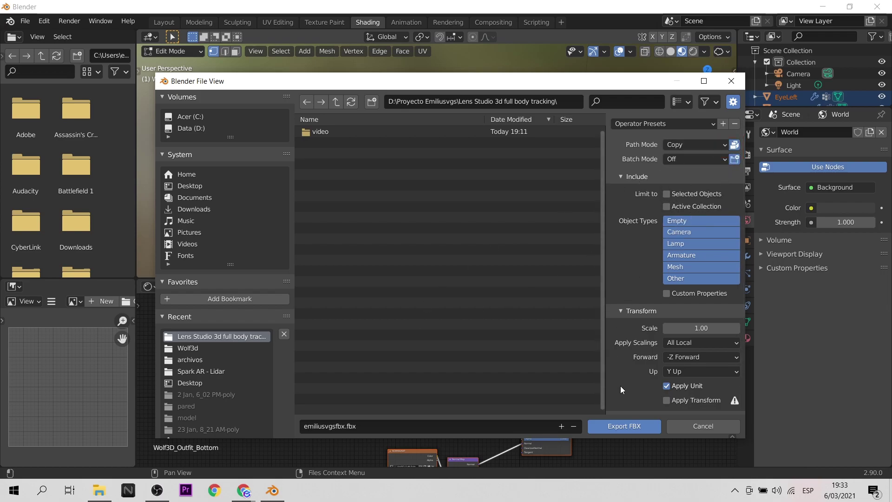
{"action": "left_click", "coordinate": [617, 426]}
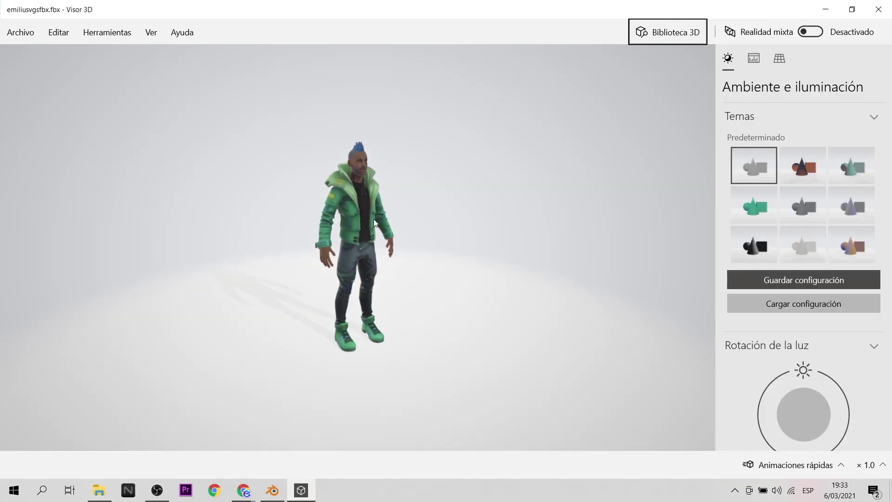
Inspect the exported avatar and its textures in Visor 3D from different distances and angles.
{"action": "scroll", "coordinate": [358, 177], "scroll_direction": "up", "scroll_amount": 5}
{"action": "scroll", "coordinate": [352, 184], "scroll_direction": "down", "scroll_amount": 3}
{"action": "left_click_drag", "start_coordinate": [511, 213], "coordinate": [289, 205]}
{"action": "scroll", "coordinate": [324, 169], "scroll_direction": "down", "scroll_amount": 3}
{"action": "scroll", "coordinate": [333, 193], "scroll_direction": "up", "scroll_amount": 3}
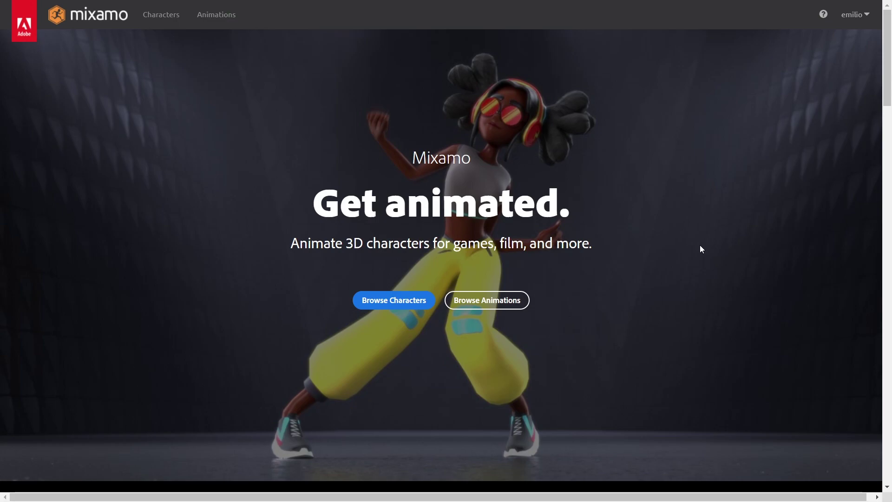
Switch to Mixamo, upload the exported avatar FBX as a new character and accept its front-facing orientation in the Auto-Rigger.
{"action": "left_click", "coordinate": [168, 23]}
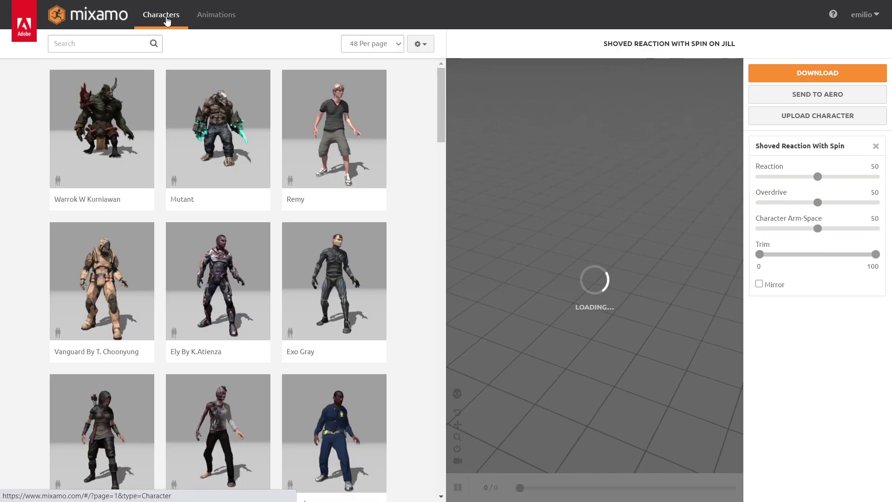
{"action": "left_click", "coordinate": [814, 124]}
{"action": "left_click", "coordinate": [411, 281]}
{"action": "double_click", "coordinate": [291, 99]}
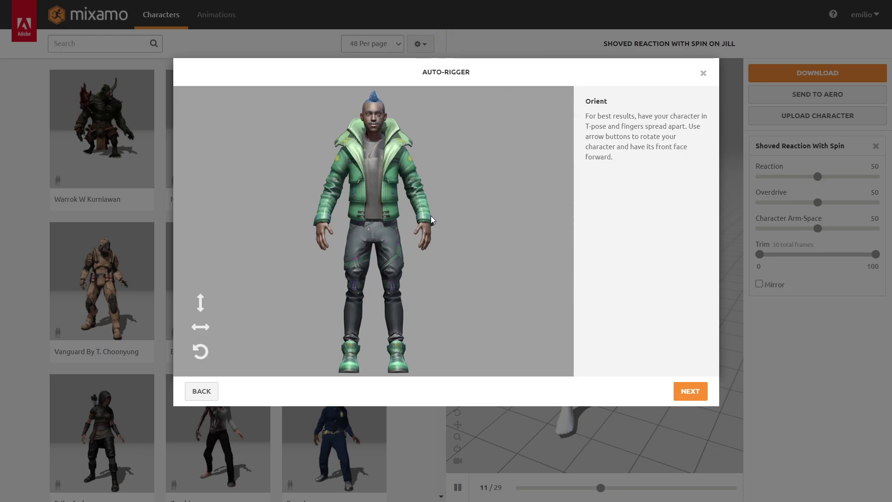
{"action": "left_click", "coordinate": [685, 396]}
Place the chin, wrist, elbow, knee and groin markers on the avatar with symmetry enabled.
{"action": "mouse_move", "coordinate": [237, 231]}
{"action": "left_mouse_down"}
{"action": "mouse_move", "coordinate": [349, 174]}
{"action": "mouse_move", "coordinate": [375, 136]}
{"action": "left_mouse_up"}
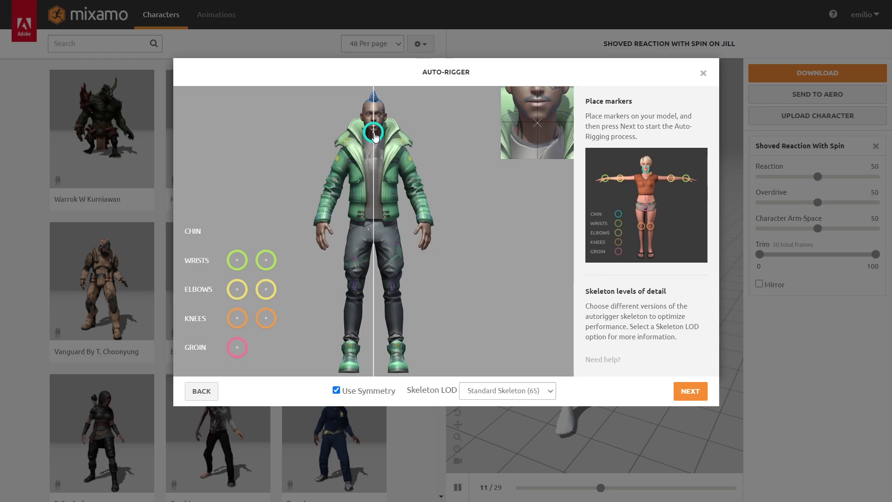
{"action": "left_click_drag", "start_coordinate": [266, 260], "coordinate": [429, 222]}
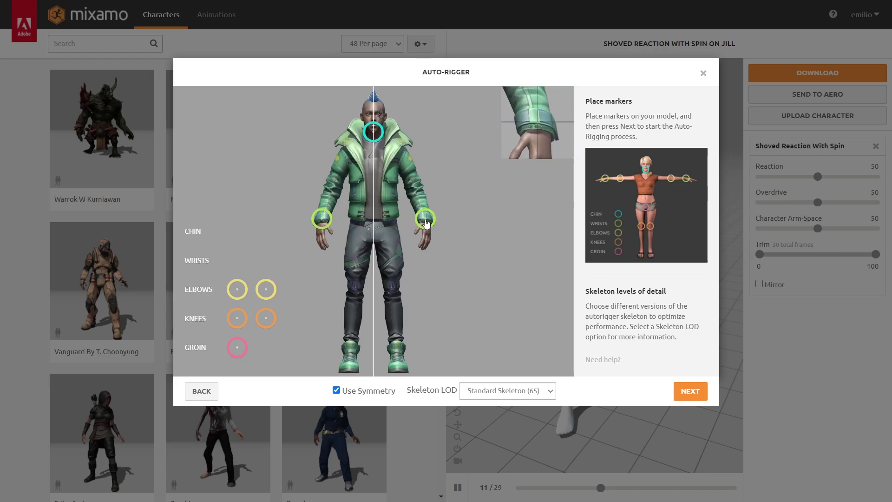
{"action": "left_click_drag", "start_coordinate": [237, 289], "coordinate": [331, 196]}
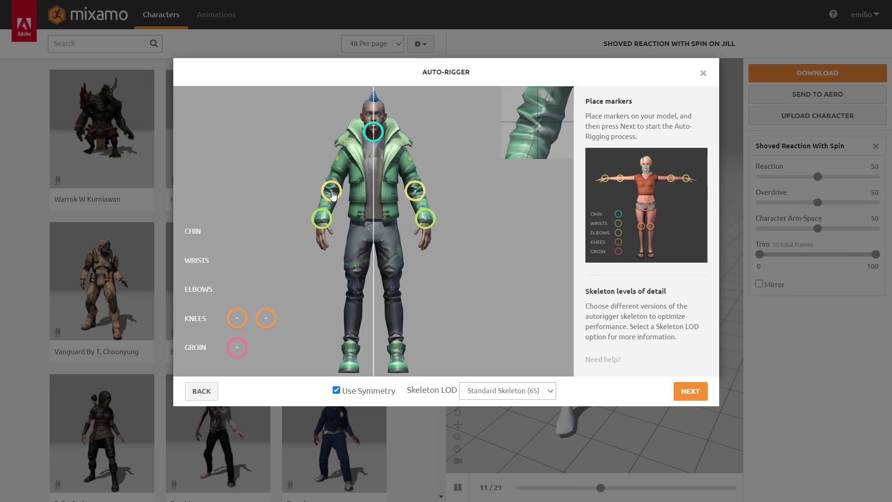
{"action": "left_click_drag", "start_coordinate": [237, 318], "coordinate": [354, 289]}
{"action": "left_click_drag", "start_coordinate": [237, 347], "coordinate": [373, 221]}
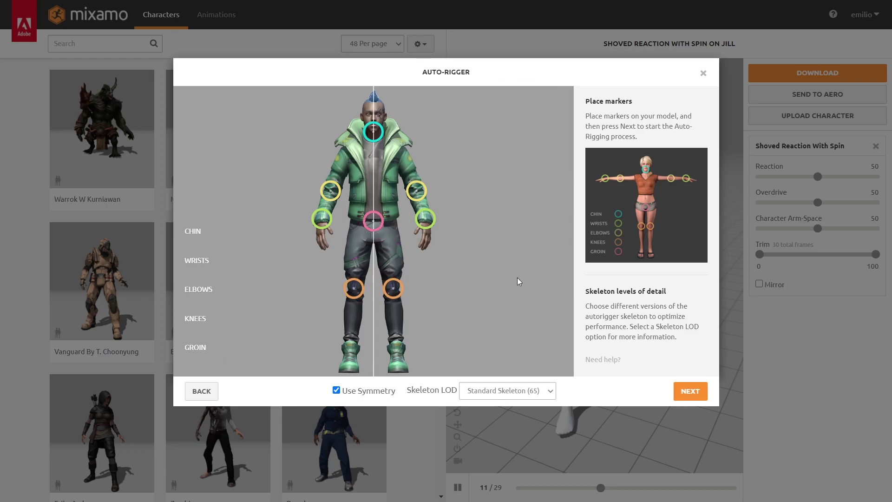
Run the auto-rigging with the Standard Skeleton (65) and proceed with the new rigged character.
{"action": "left_click", "coordinate": [690, 391]}
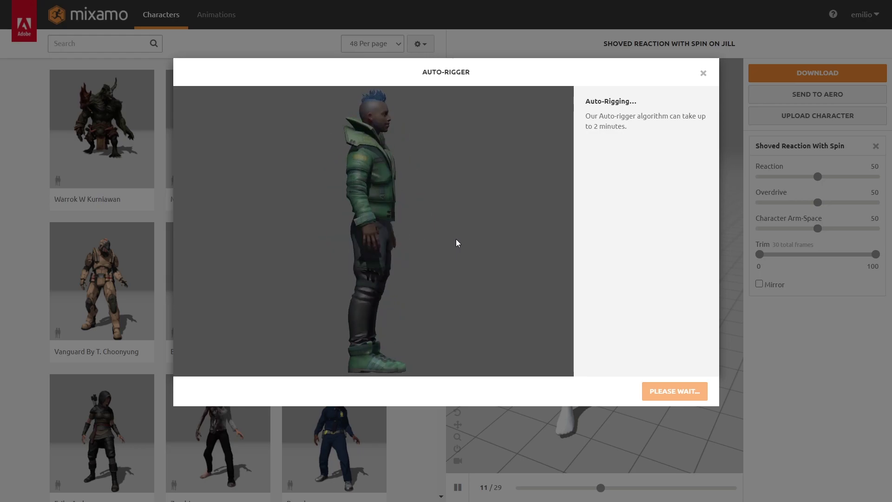
{"action": "left_click", "coordinate": [687, 391]}
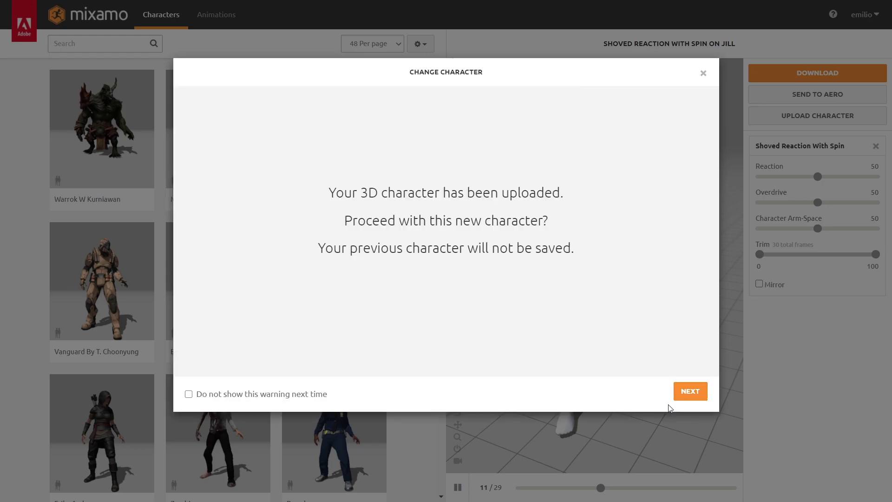
{"action": "left_click", "coordinate": [687, 393]}
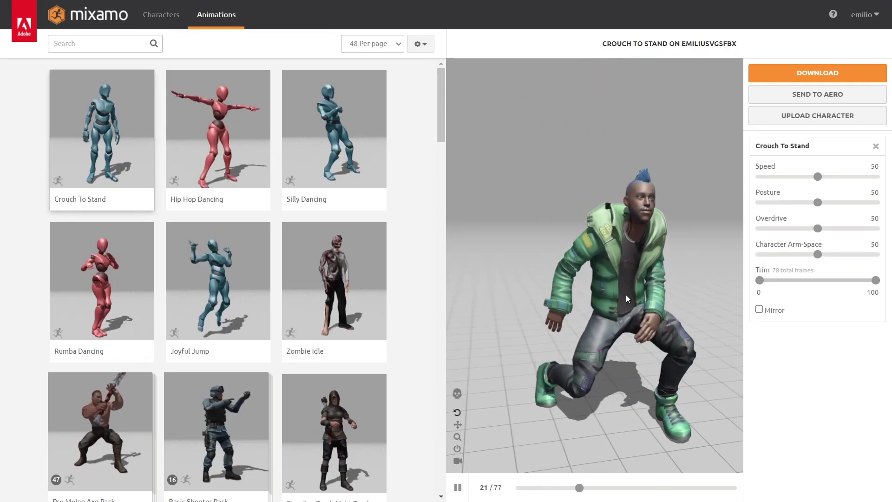
Remove the Crouch To Stand animation and download the rigged character as FBX Binary in T-pose.
{"action": "left_click", "coordinate": [458, 488]}
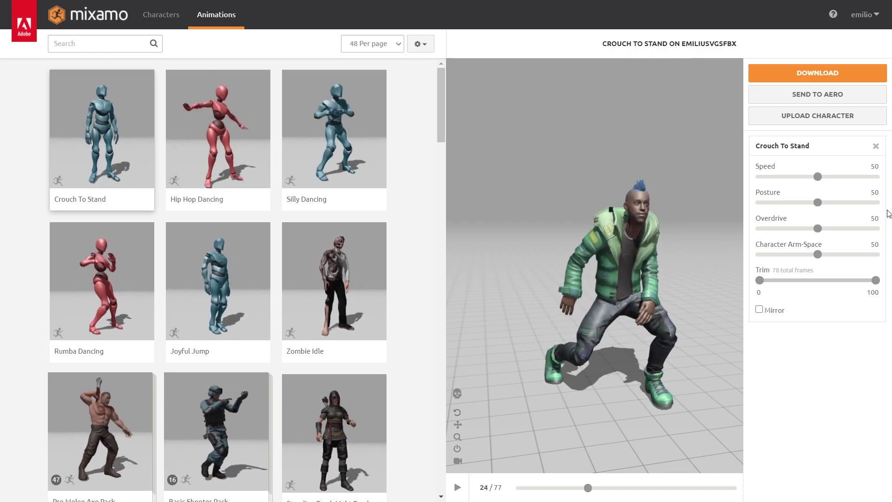
{"action": "left_click", "coordinate": [875, 148]}
{"action": "left_click", "coordinate": [839, 72]}
{"action": "left_click", "coordinate": [501, 121]}
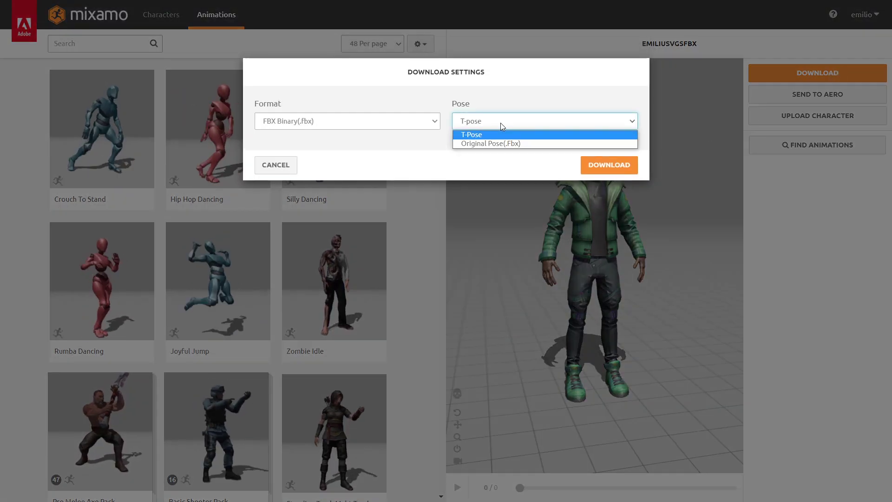
{"action": "left_click", "coordinate": [500, 123]}
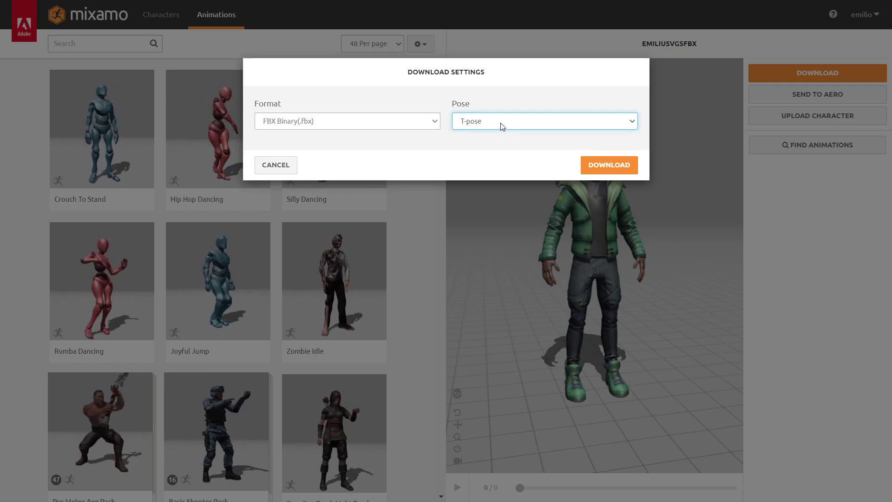
{"action": "left_click", "coordinate": [617, 163]}
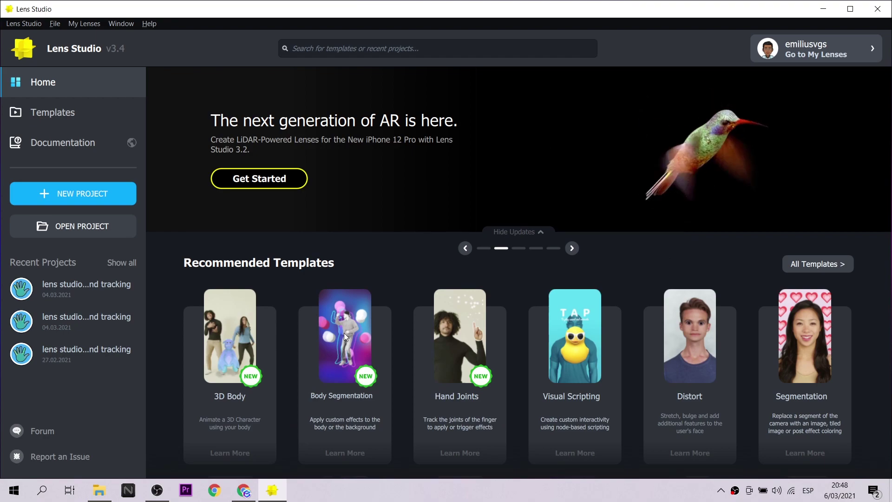
Switch to Lens Studio and start a project from the 3D Body template.
{"action": "left_click", "coordinate": [210, 336]}
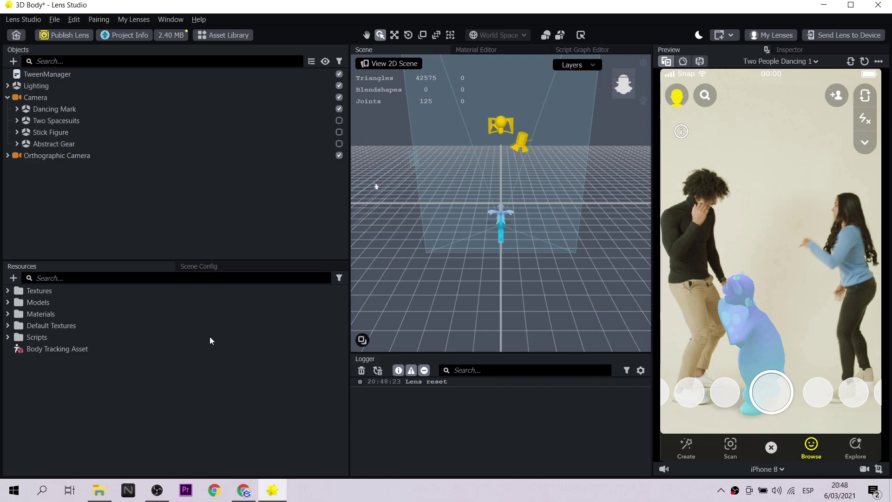
Preview the Two Spacesuits, Stick Figure and Abstract Gear examples one after another, leaving each of them disabled.
{"action": "left_click", "coordinate": [339, 120]}
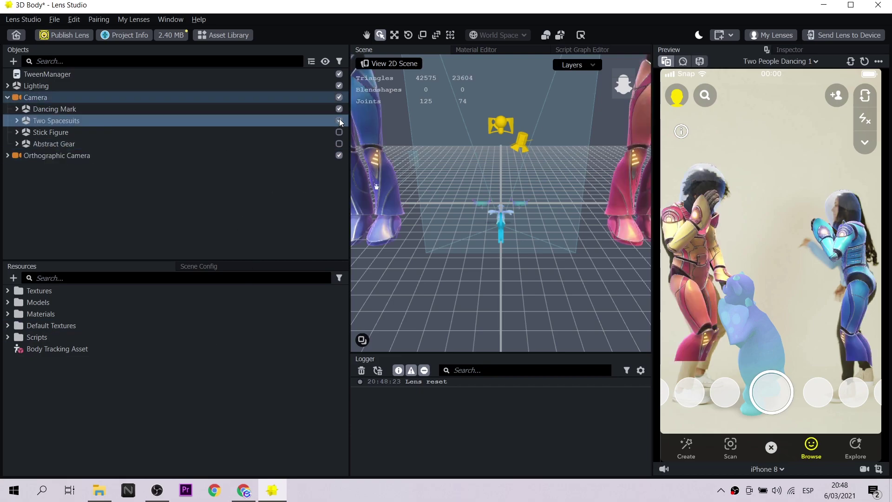
{"action": "left_click", "coordinate": [339, 132]}
{"action": "left_click", "coordinate": [339, 121]}
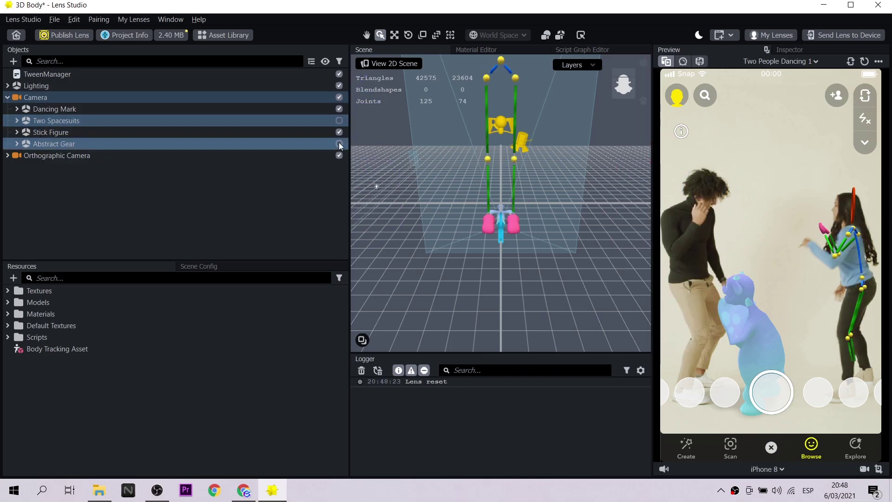
{"action": "left_click", "coordinate": [340, 132]}
{"action": "left_click", "coordinate": [339, 144]}
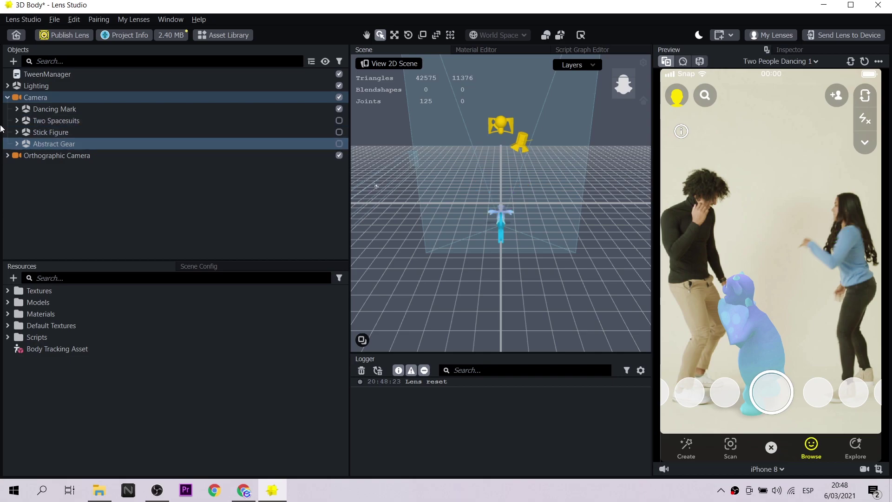
Reveal the Dancing Mark hierarchy and import the emiliusvgsfbx_tpose FBX into the resources with the default import options.
{"action": "left_click", "coordinate": [19, 113]}
{"action": "left_click", "coordinate": [17, 108]}
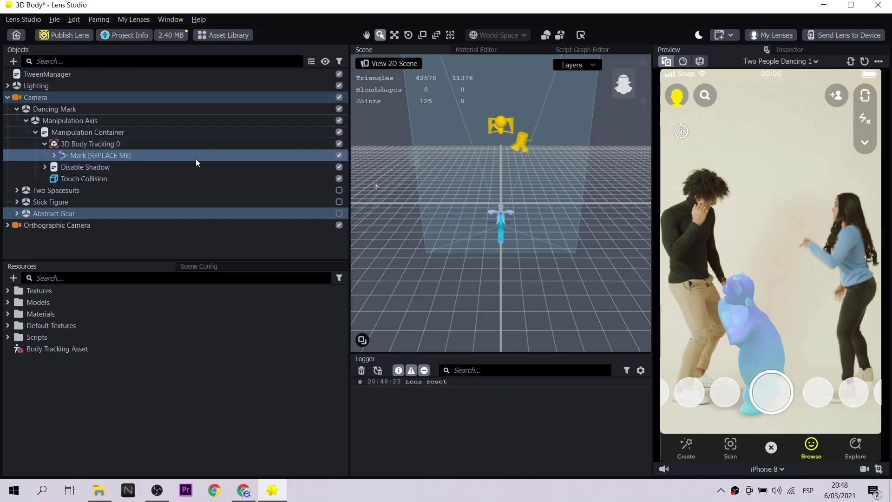
{"action": "left_click", "coordinate": [100, 489]}
{"action": "left_click", "coordinate": [576, 211]}
{"action": "left_click_drag", "start_coordinate": [588, 213], "coordinate": [204, 424]}
{"action": "left_click", "coordinate": [820, 10]}
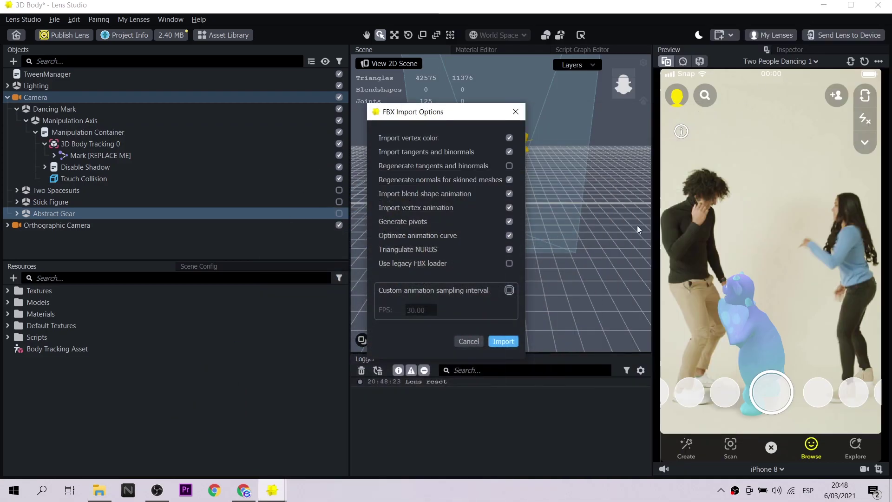
{"action": "left_click", "coordinate": [503, 342]}
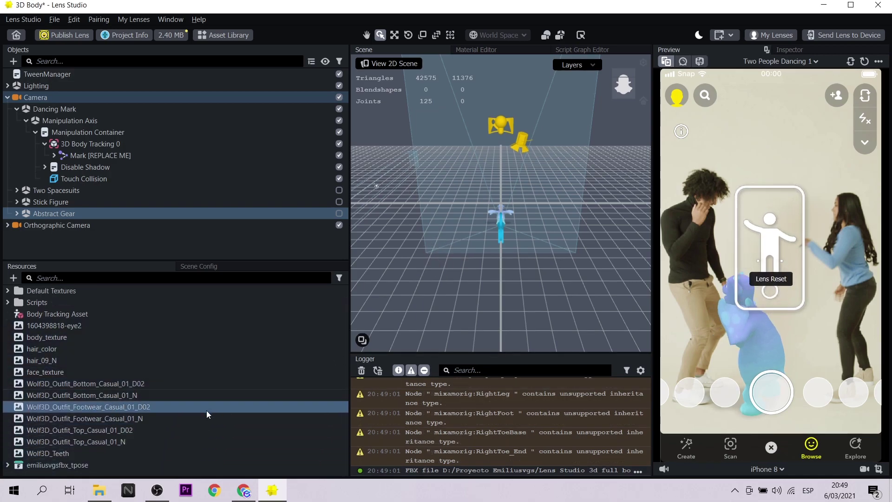
Place the emiliusvgsfbx_tpose prefab under 3D Body Tracking 0, alongside Mark [REPLACE ME].
{"action": "left_click", "coordinate": [8, 467]}
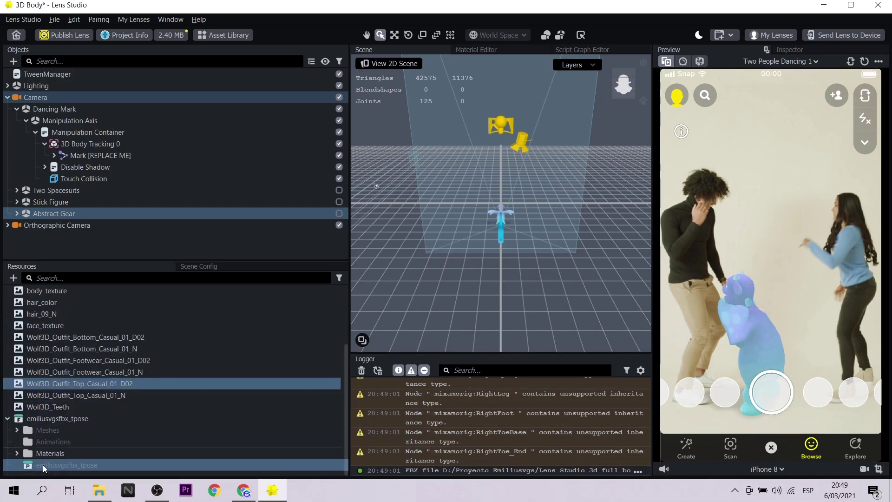
{"action": "left_click_drag", "start_coordinate": [44, 464], "coordinate": [213, 316]}
{"action": "left_click_drag", "start_coordinate": [104, 146], "coordinate": [102, 145]}
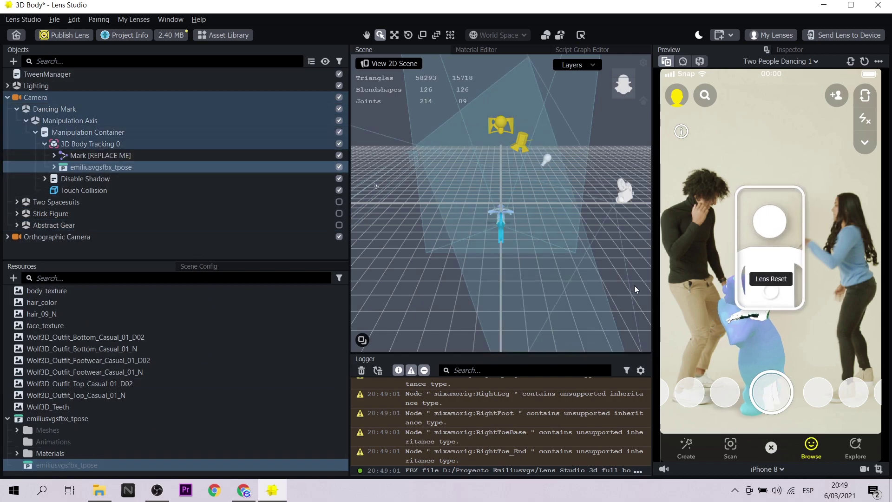
Delete the Light and Camera objects inside emiliusvgsfbx_tpose, and disable Mark [REPLACE ME].
{"action": "left_click", "coordinate": [54, 167]}
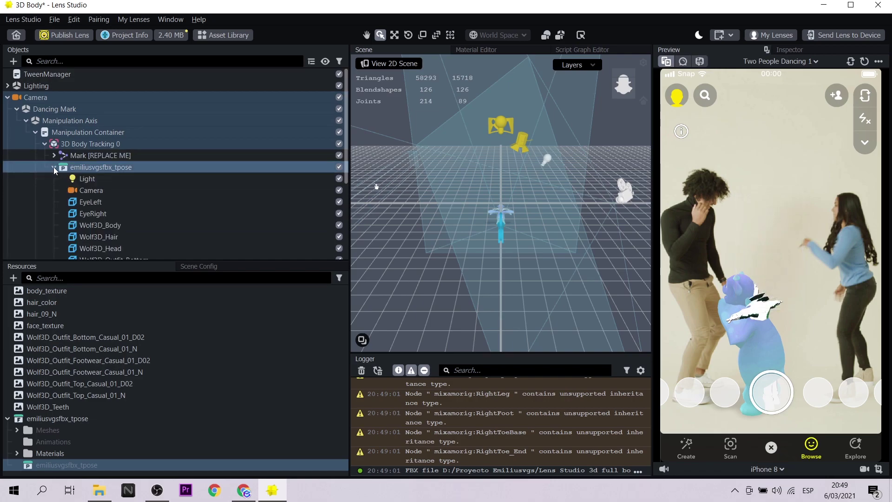
{"action": "left_click", "coordinate": [338, 178]}
{"action": "left_click", "coordinate": [339, 191]}
{"action": "left_click", "coordinate": [296, 182]}
{"action": "key", "text": "Delete"}
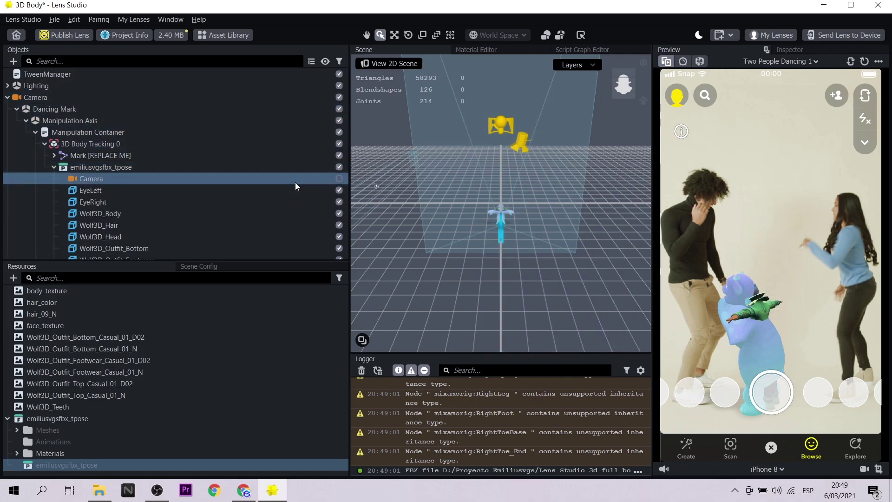
{"action": "key", "text": "Delete"}
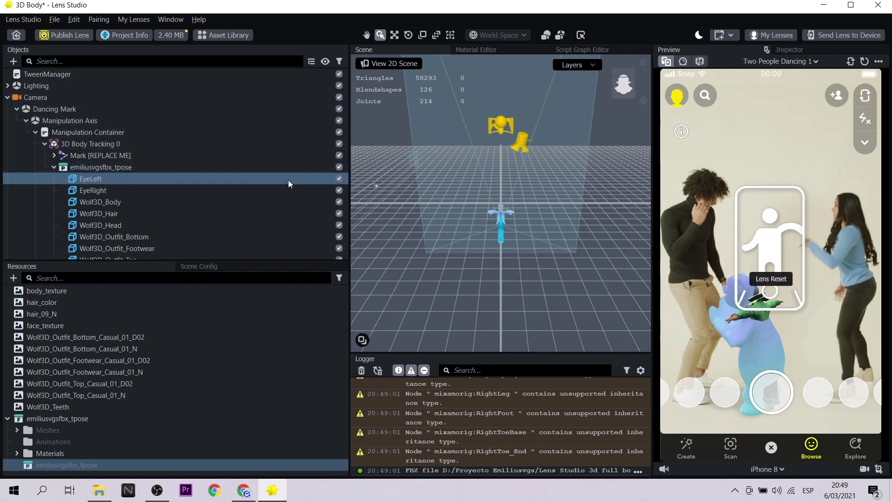
{"action": "left_click", "coordinate": [339, 155]}
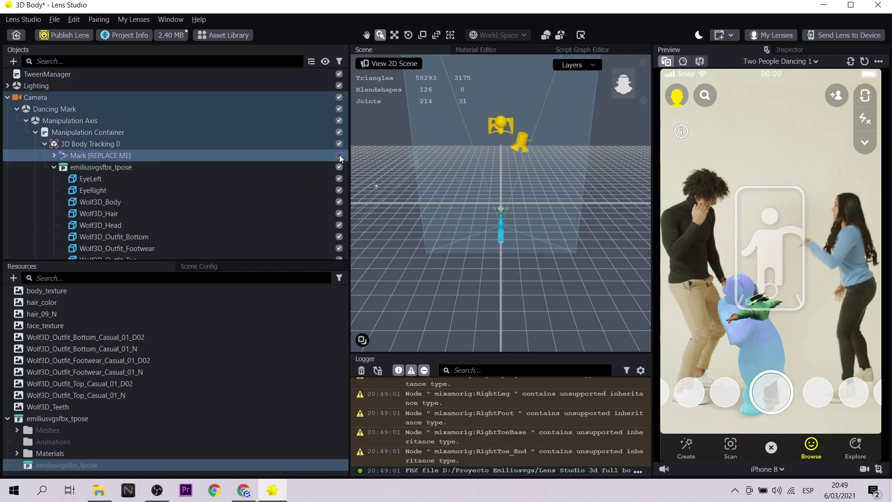
Set the scale of the emiliusvgsfbx_tpose object to 2.00 on the X, Y and Z axes.
{"action": "left_click", "coordinate": [256, 166]}
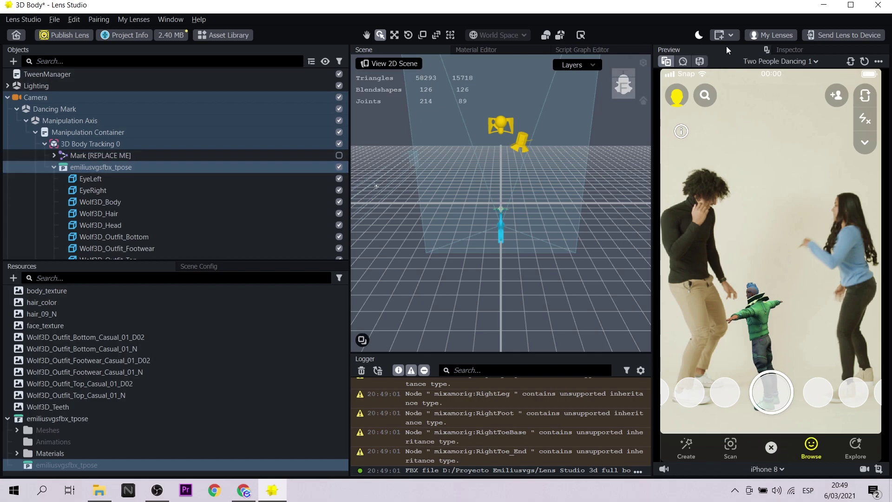
{"action": "left_click", "coordinate": [787, 49]}
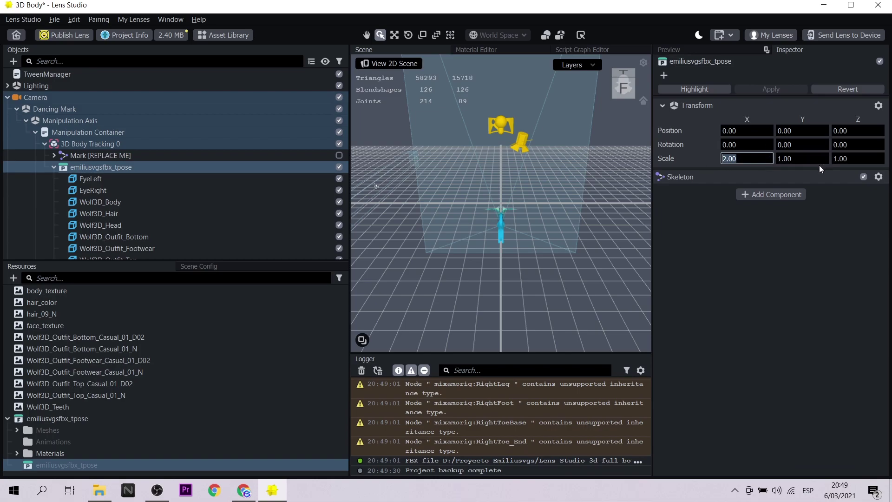
{"action": "left_click", "coordinate": [712, 50]}
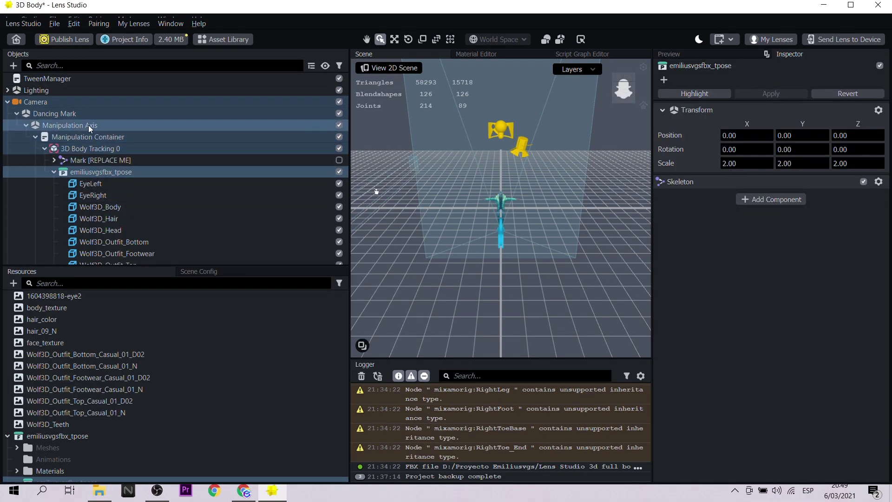
Match the 3D Body Tracking 0 hierarchy to mixamorig:Hips inside emiliusvgsfbx_tpose, and clear the logger messages.
{"action": "left_click", "coordinate": [103, 149]}
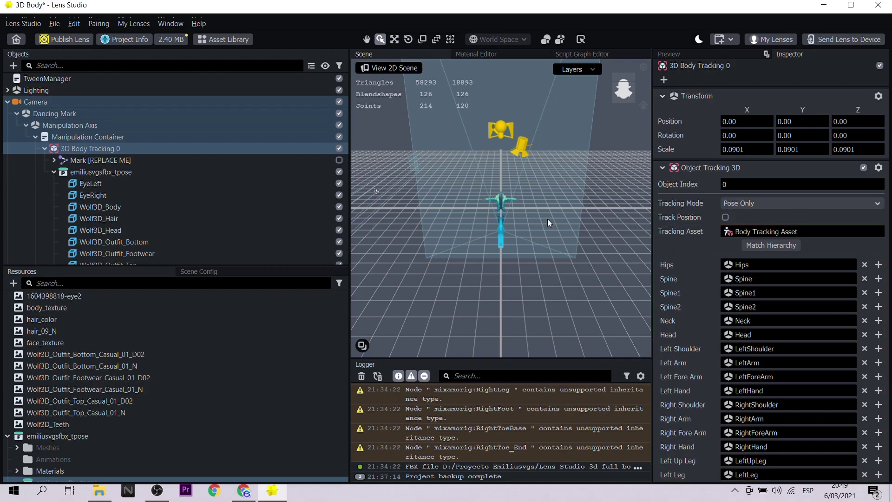
{"action": "left_click_drag", "start_coordinate": [548, 219], "coordinate": [534, 211], "text": "alt"}
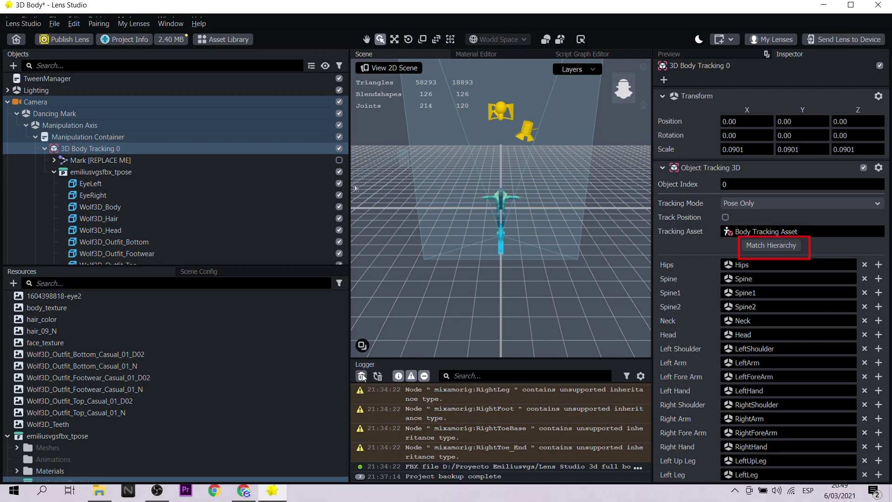
{"action": "left_click", "coordinate": [361, 376]}
{"action": "left_click", "coordinate": [796, 247]}
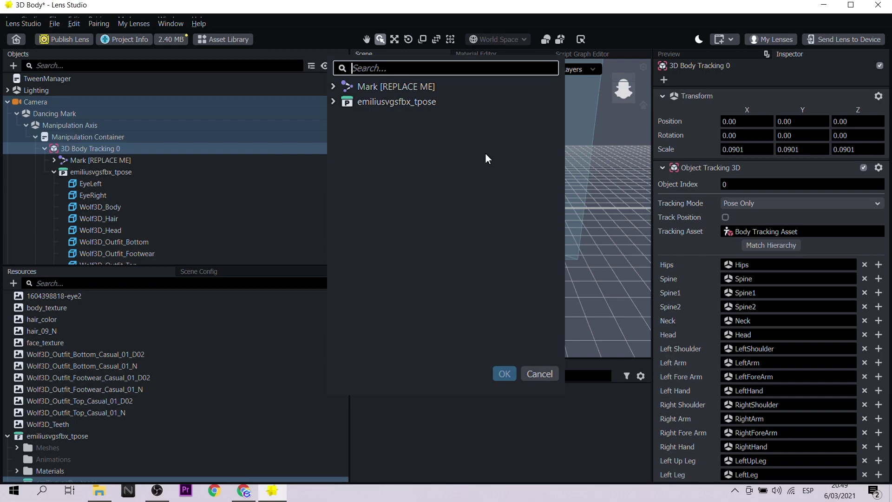
{"action": "left_click", "coordinate": [332, 101]}
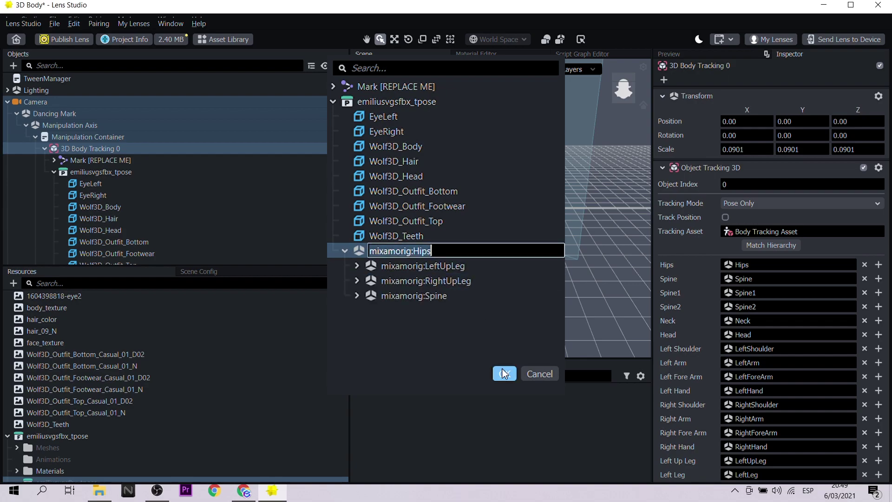
{"action": "left_click", "coordinate": [364, 251]}
{"action": "left_click", "coordinate": [502, 374]}
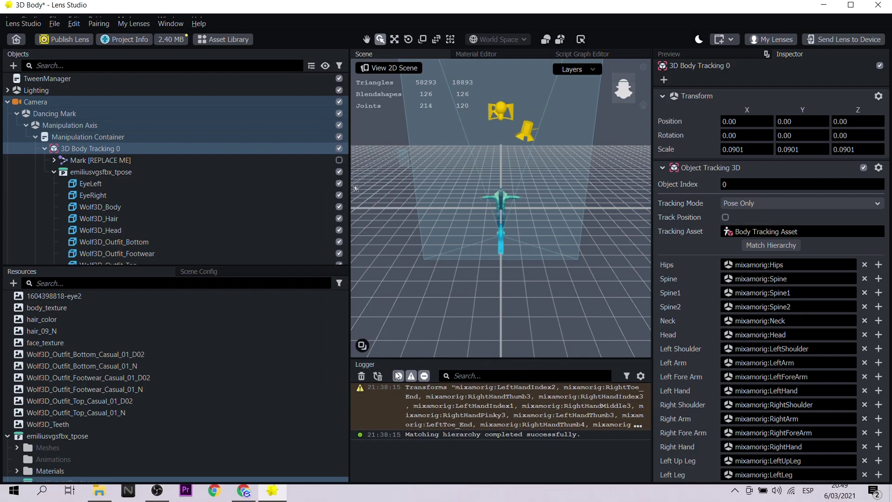
{"action": "left_click", "coordinate": [361, 376]}
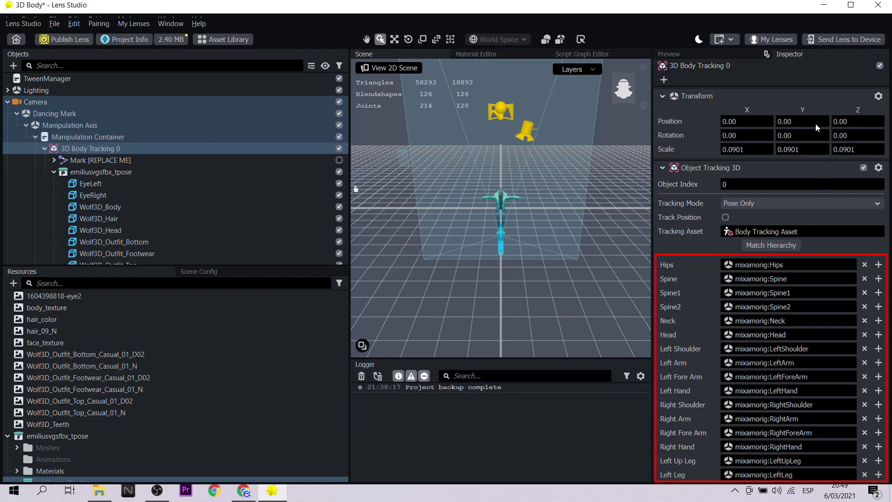
Examine the joint assignments of 3D Body Tracking 0 against the spine, shoulder and leg bones under mixamorig:Hips.
{"action": "scroll", "coordinate": [779, 292], "scroll_direction": "down", "scroll_amount": 3}
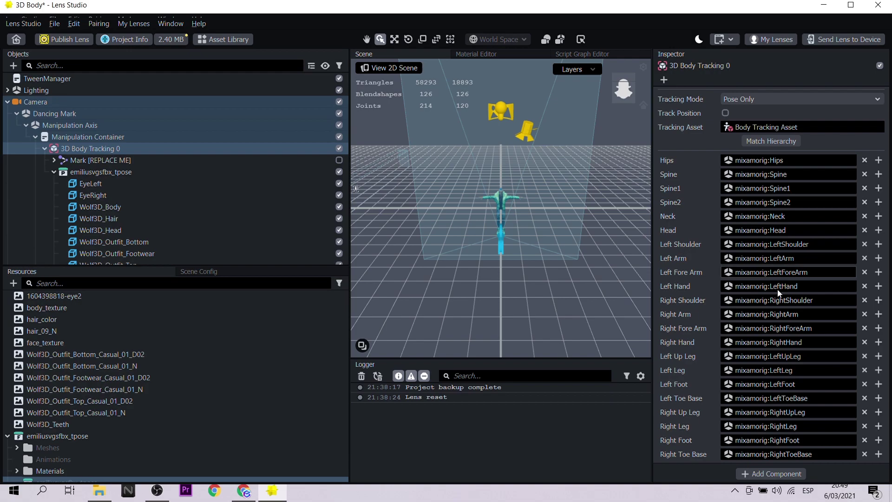
{"action": "scroll", "coordinate": [160, 200], "scroll_direction": "down", "scroll_amount": 3}
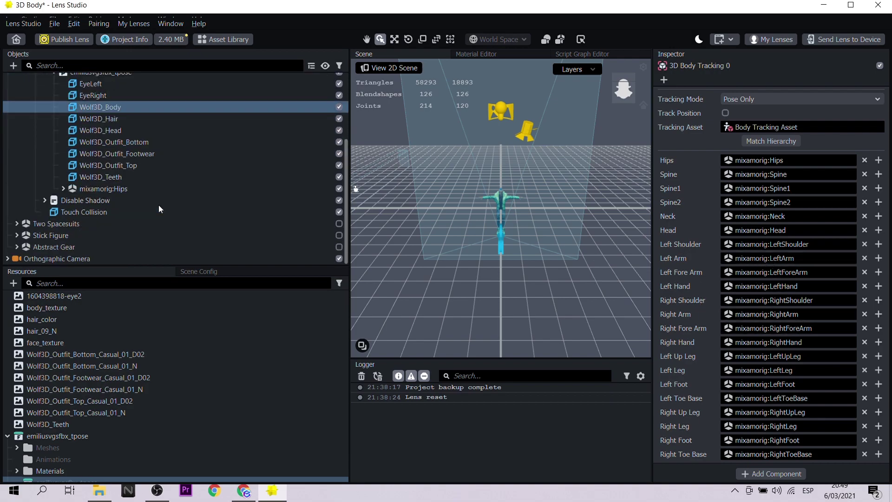
{"action": "left_click", "coordinate": [63, 188]}
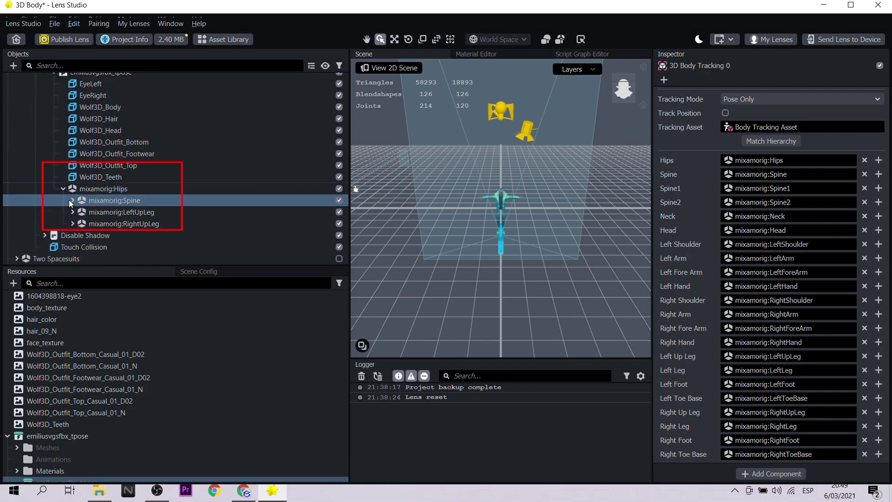
{"action": "left_click", "coordinate": [71, 201]}
{"action": "left_click", "coordinate": [81, 212]}
{"action": "left_click", "coordinate": [91, 224]}
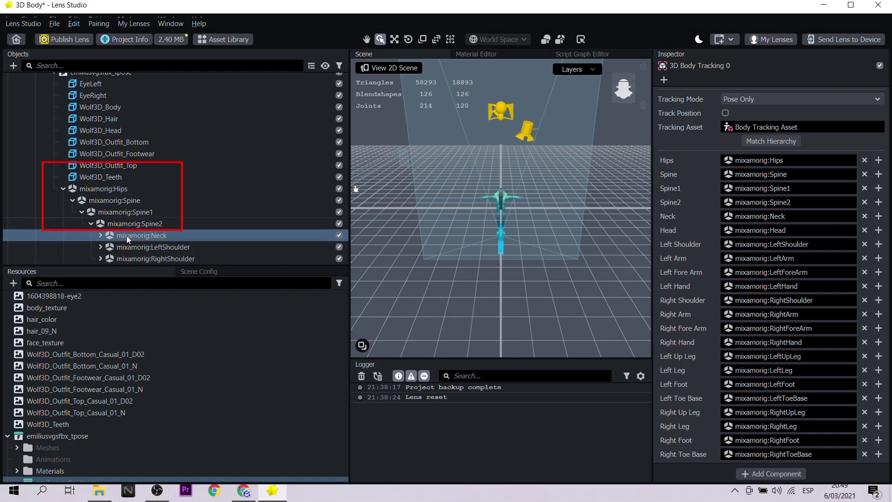
{"action": "scroll", "coordinate": [111, 195], "scroll_direction": "down", "scroll_amount": 3}
{"action": "left_click", "coordinate": [101, 153]}
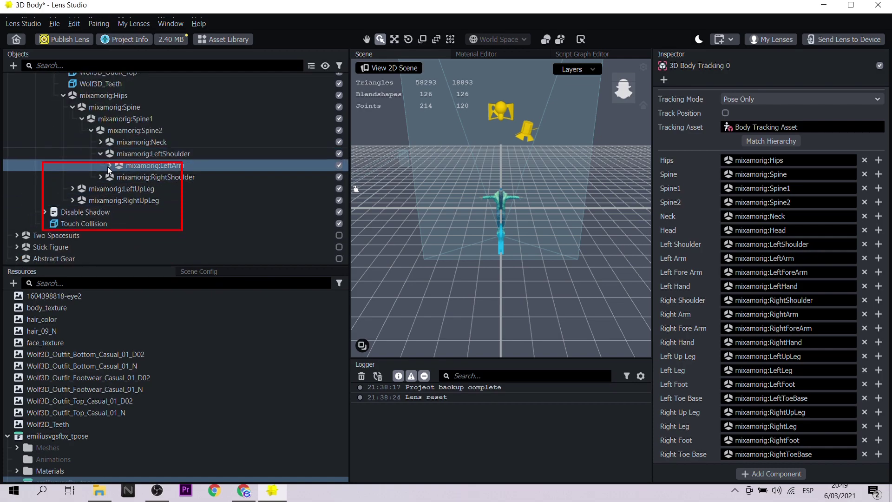
{"action": "left_click", "coordinate": [101, 176]}
{"action": "left_click", "coordinate": [73, 200]}
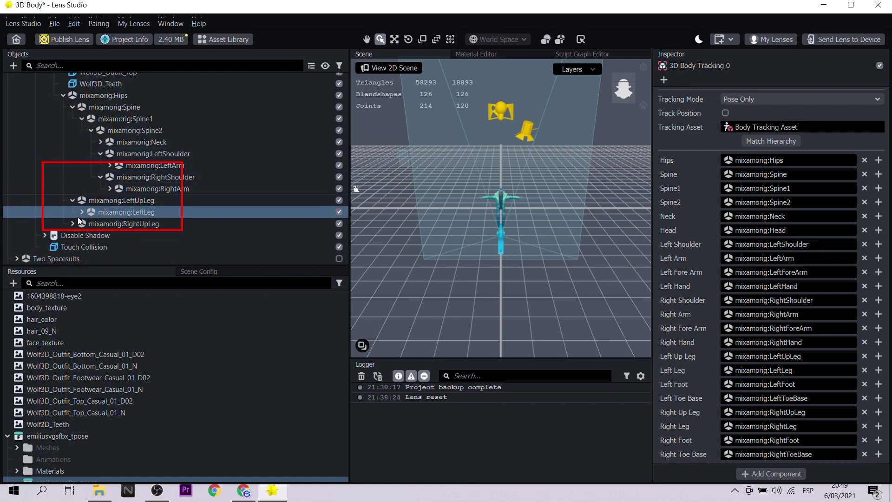
{"action": "left_click", "coordinate": [72, 224]}
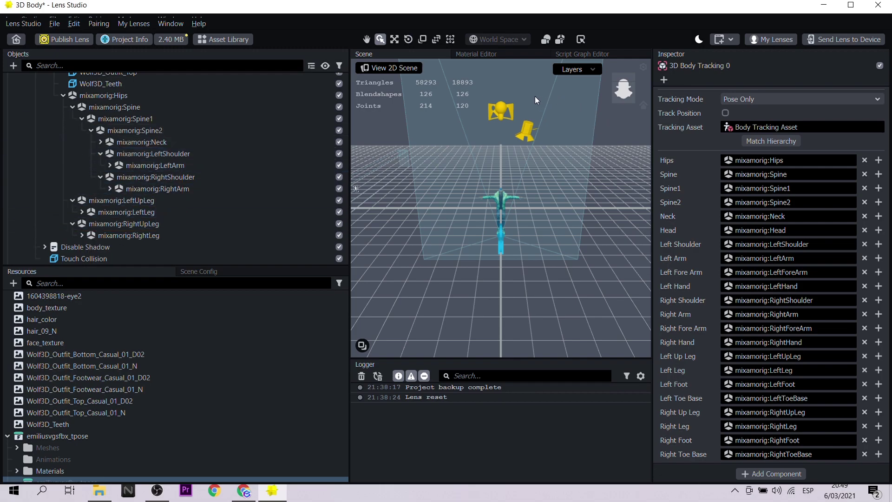
Send the finished body-tracking lens to the paired device.
{"action": "left_click", "coordinate": [857, 38]}
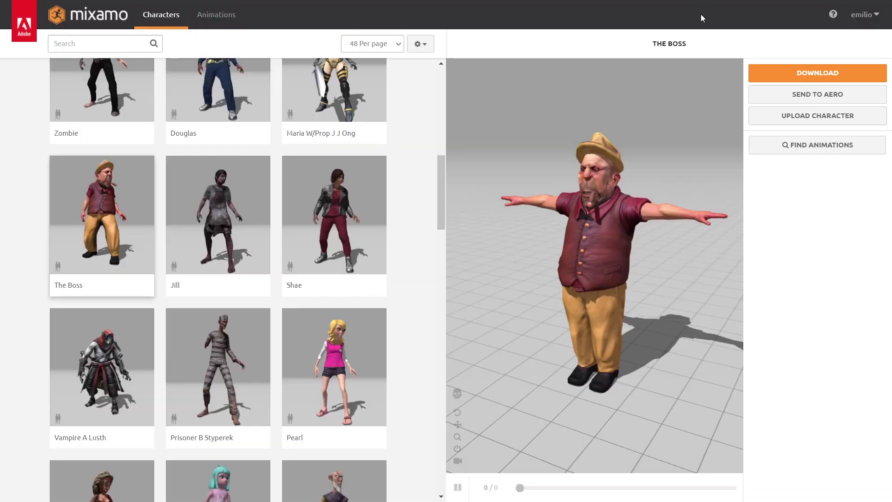
In Mixamo, view The Boss from the side, select the Mousey character and rotate its preview.
{"action": "left_click_drag", "start_coordinate": [592, 216], "coordinate": [622, 215]}
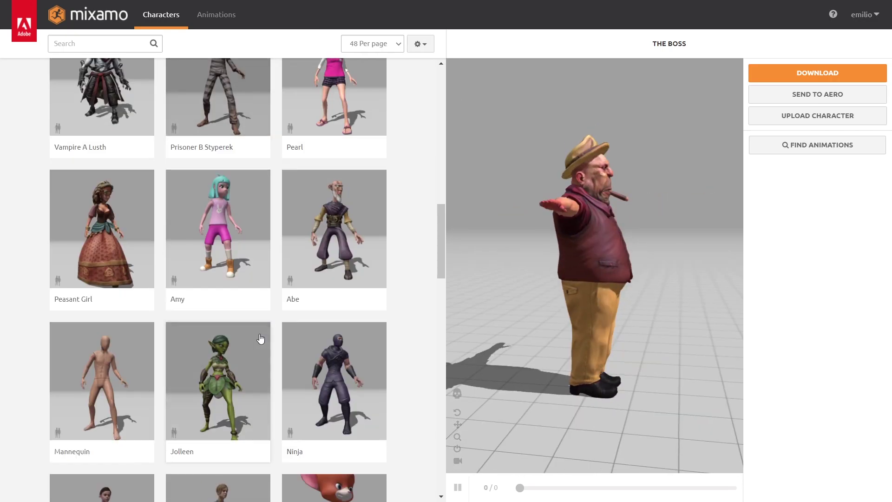
{"action": "left_click", "coordinate": [335, 276]}
{"action": "left_click", "coordinate": [648, 175]}
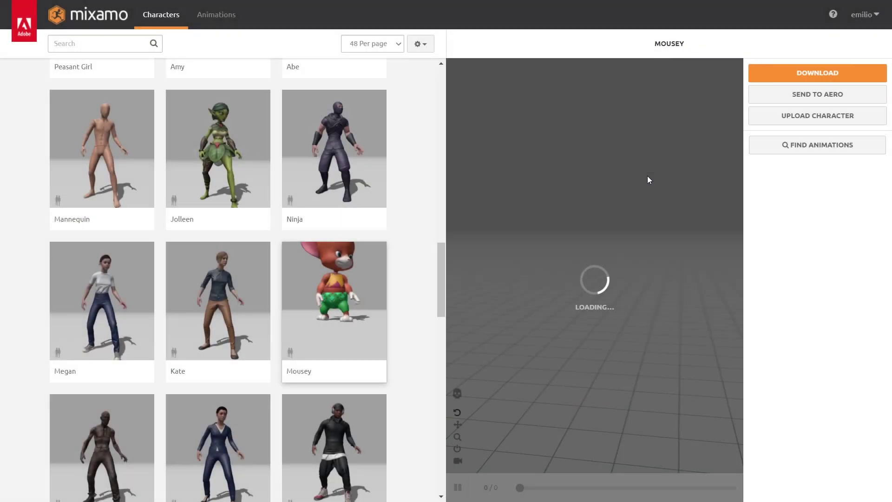
{"action": "left_click_drag", "start_coordinate": [522, 271], "coordinate": [600, 283]}
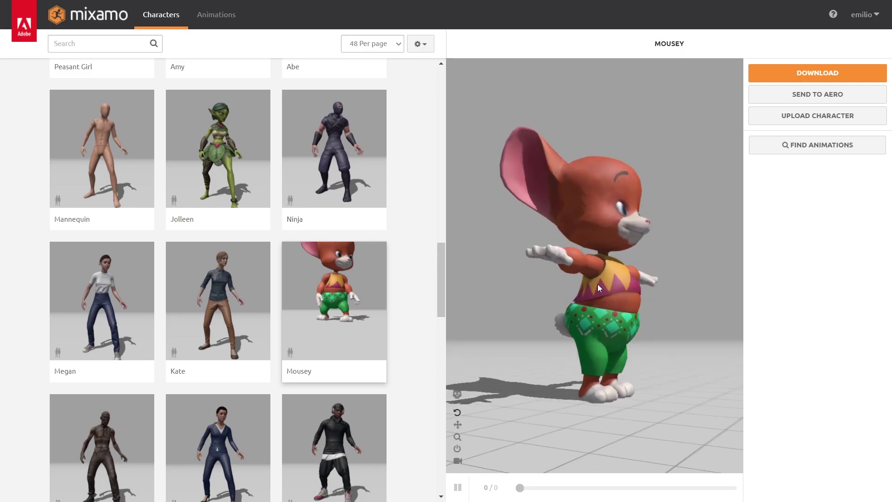
Browse the remaining characters and download Mousey as FBX Binary(.fbx) in T-pose.
{"action": "scroll", "coordinate": [338, 312], "scroll_direction": "down", "scroll_amount": 15}
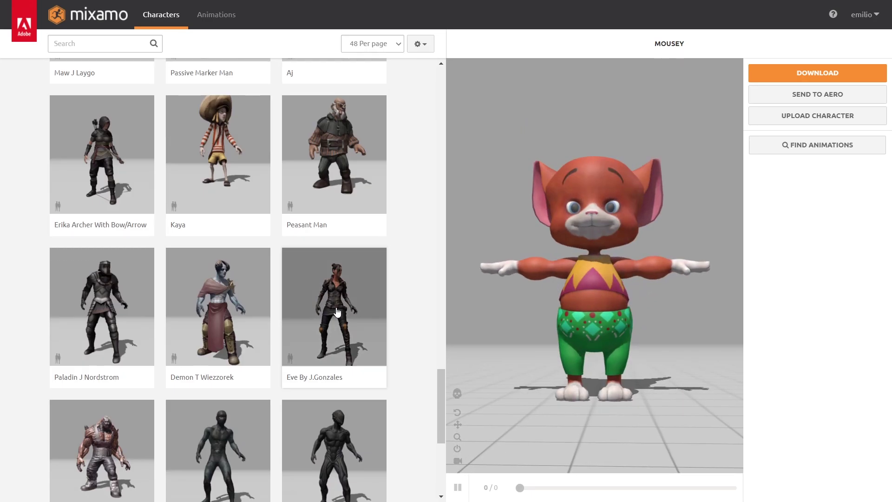
{"action": "scroll", "coordinate": [337, 312], "scroll_direction": "down", "scroll_amount": 6}
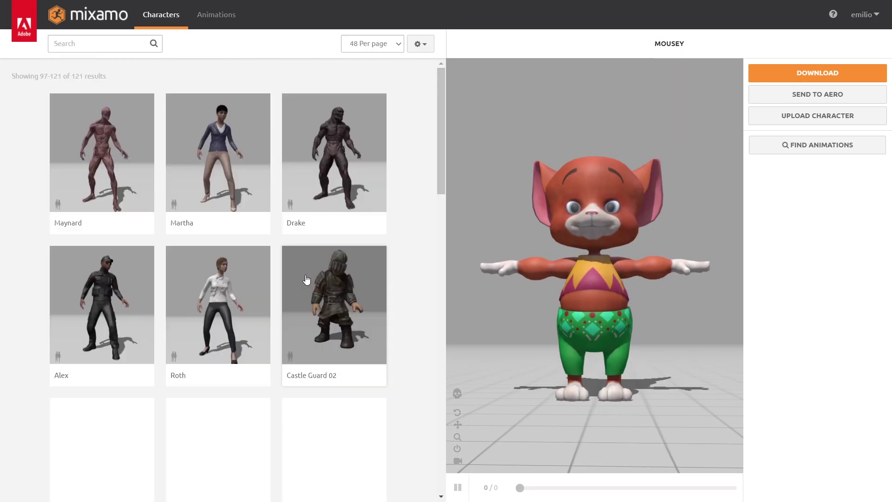
{"action": "scroll", "coordinate": [316, 278], "scroll_direction": "down", "scroll_amount": 3}
{"action": "scroll", "coordinate": [324, 277], "scroll_direction": "down", "scroll_amount": 5}
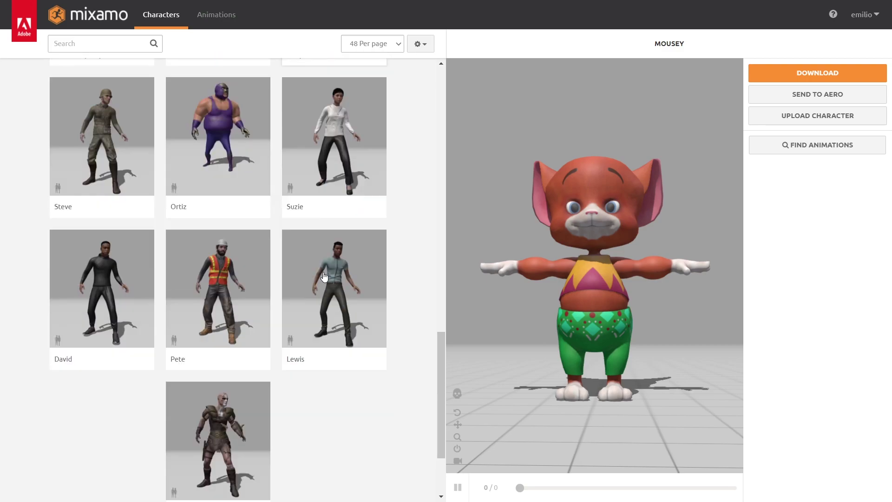
{"action": "left_click", "coordinate": [814, 69]}
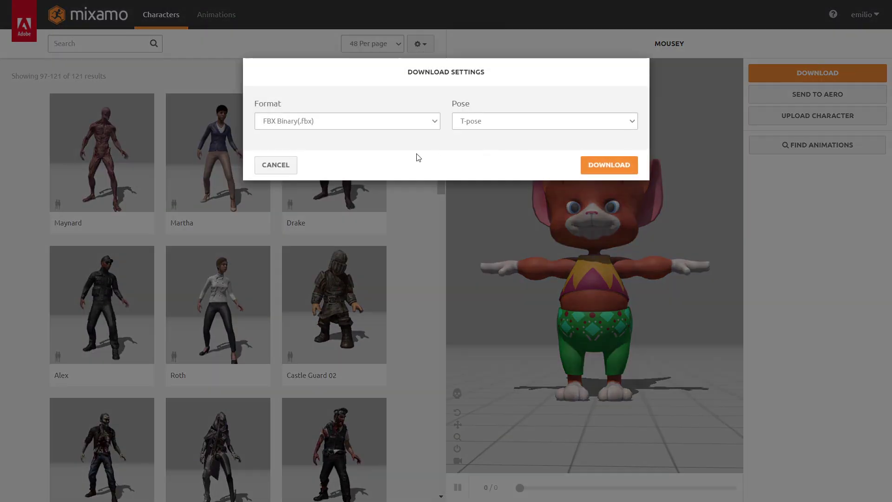
{"action": "left_click", "coordinate": [613, 165]}
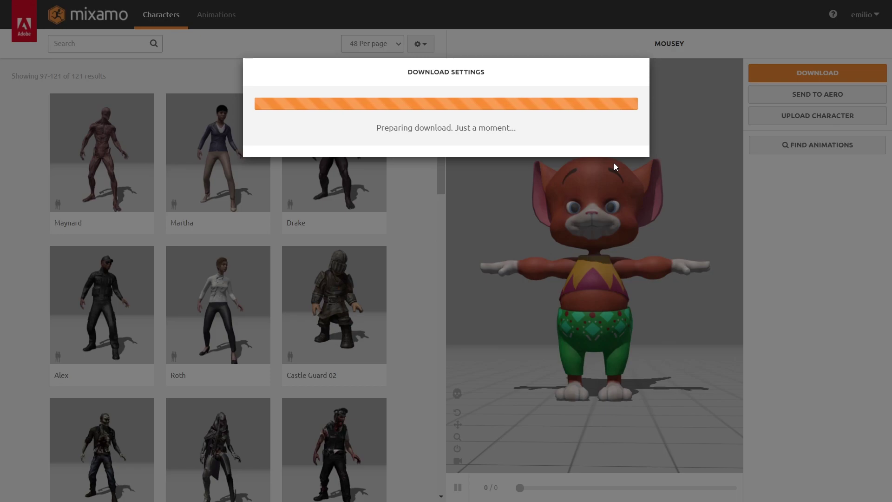